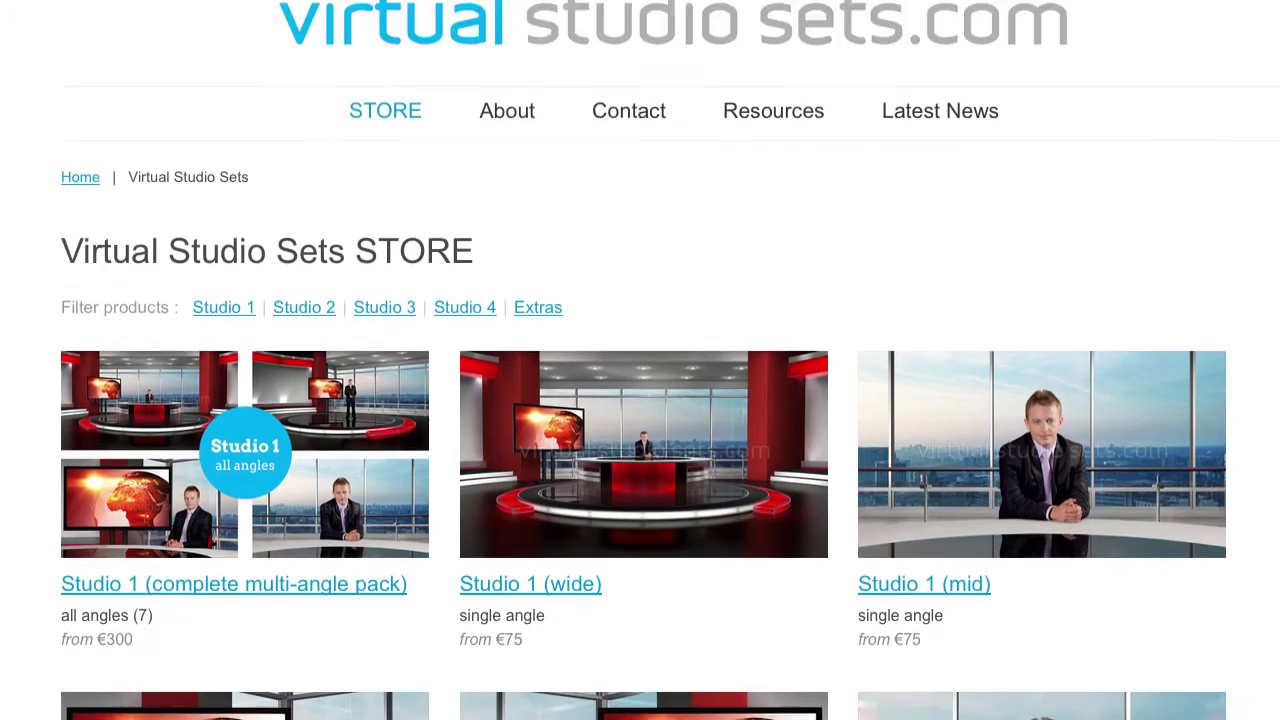
{"action": "scroll", "coordinate": [640, 360], "scroll_direction": "down", "scroll_amount": 6}
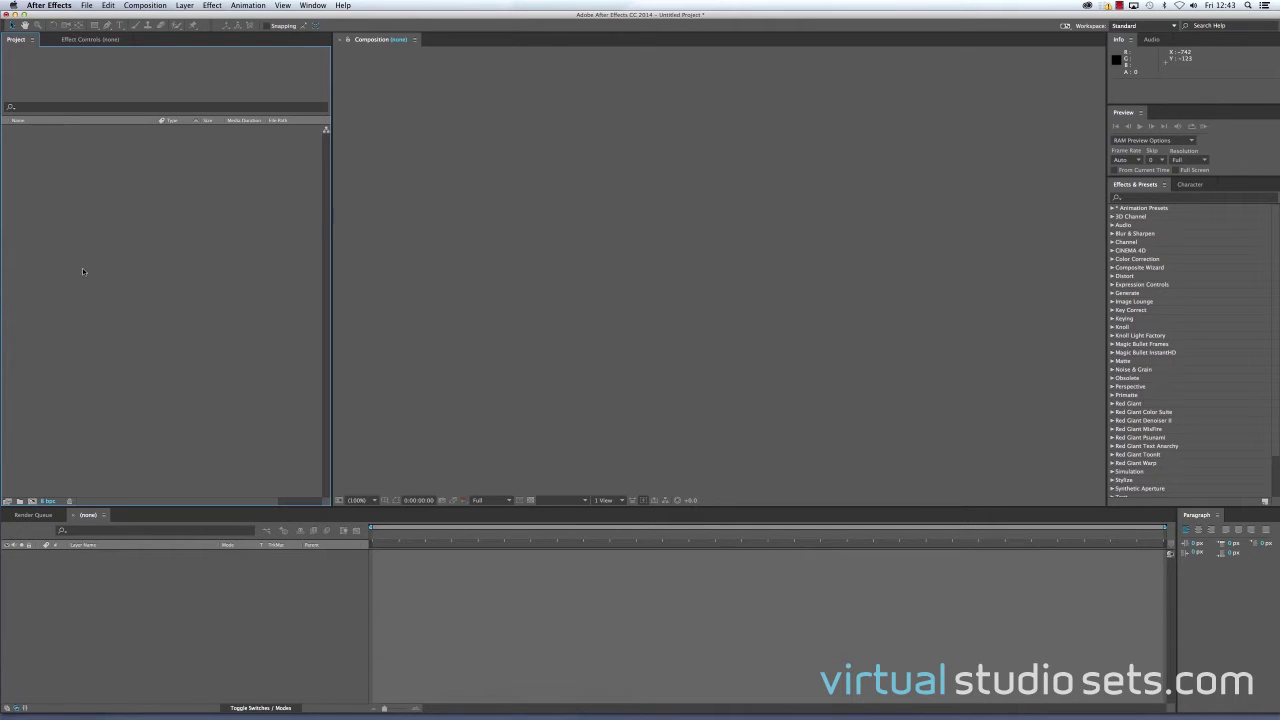
Import the midground, foreground-desk, static-newsroom and desk-reflection VSS2 PNGs, and make a comp from the midground
{"action": "double_click", "coordinate": [157, 214]}
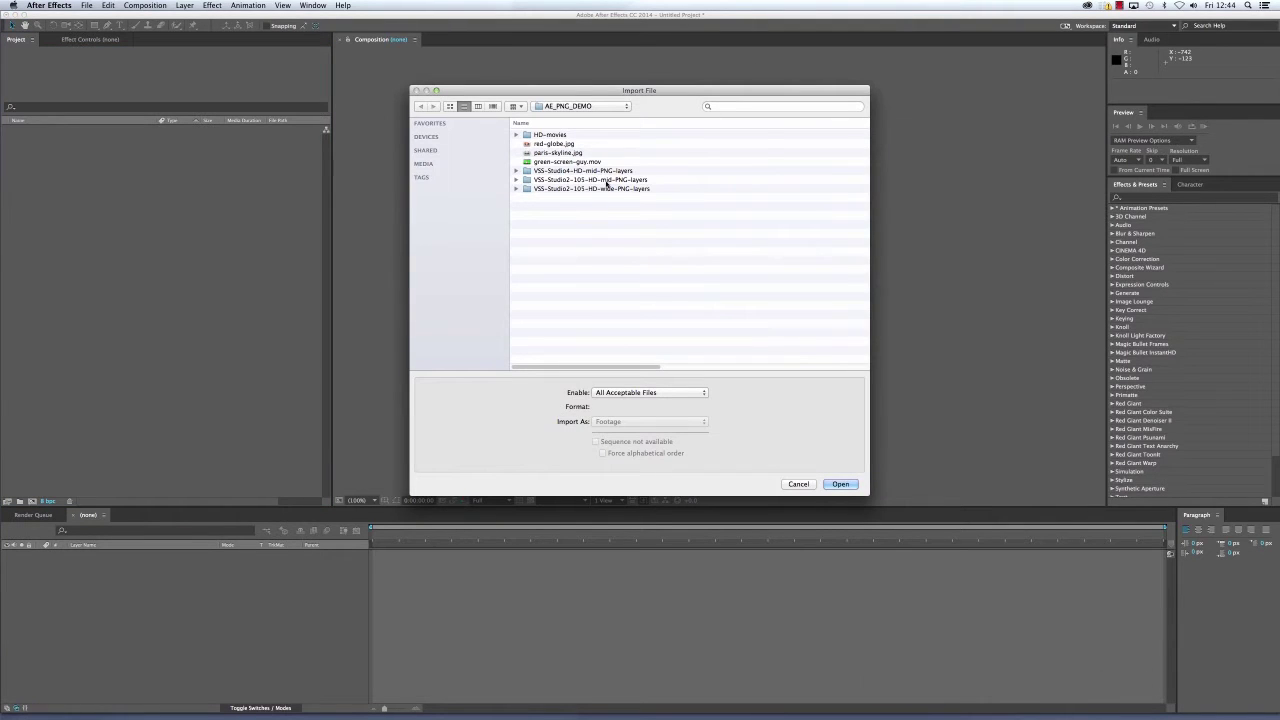
{"action": "double_click", "coordinate": [607, 180]}
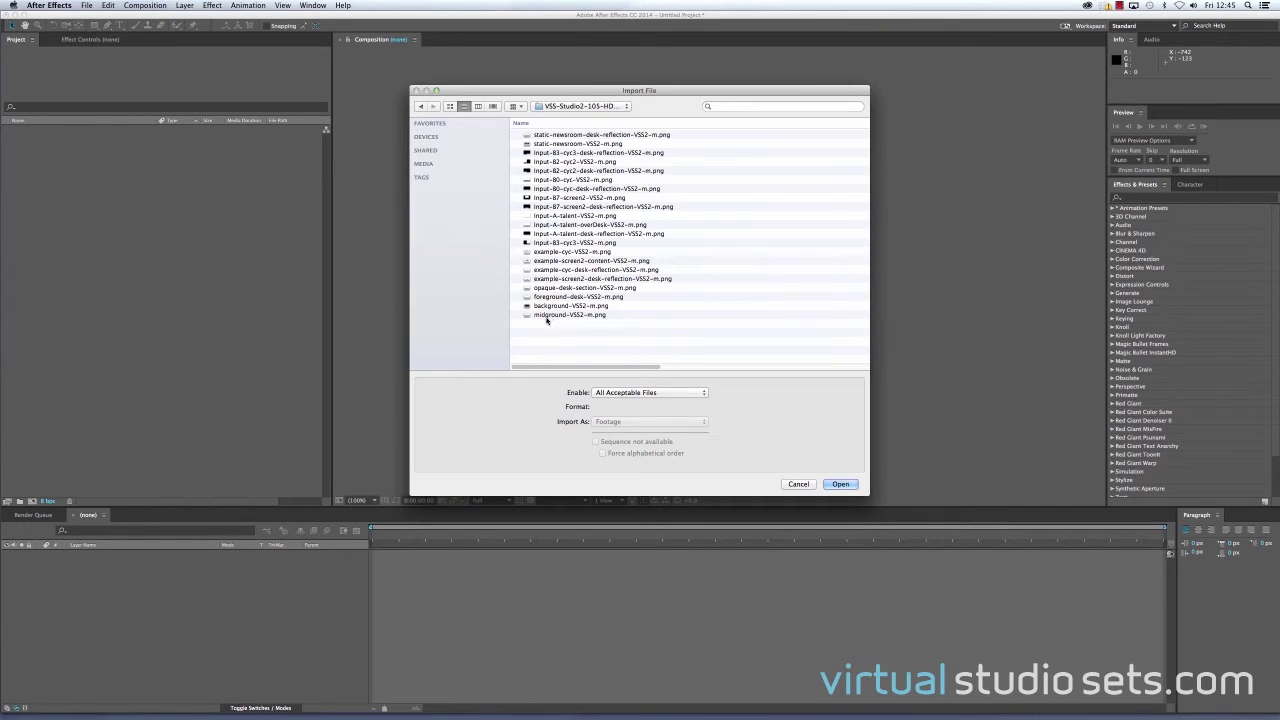
{"action": "left_click", "coordinate": [556, 316]}
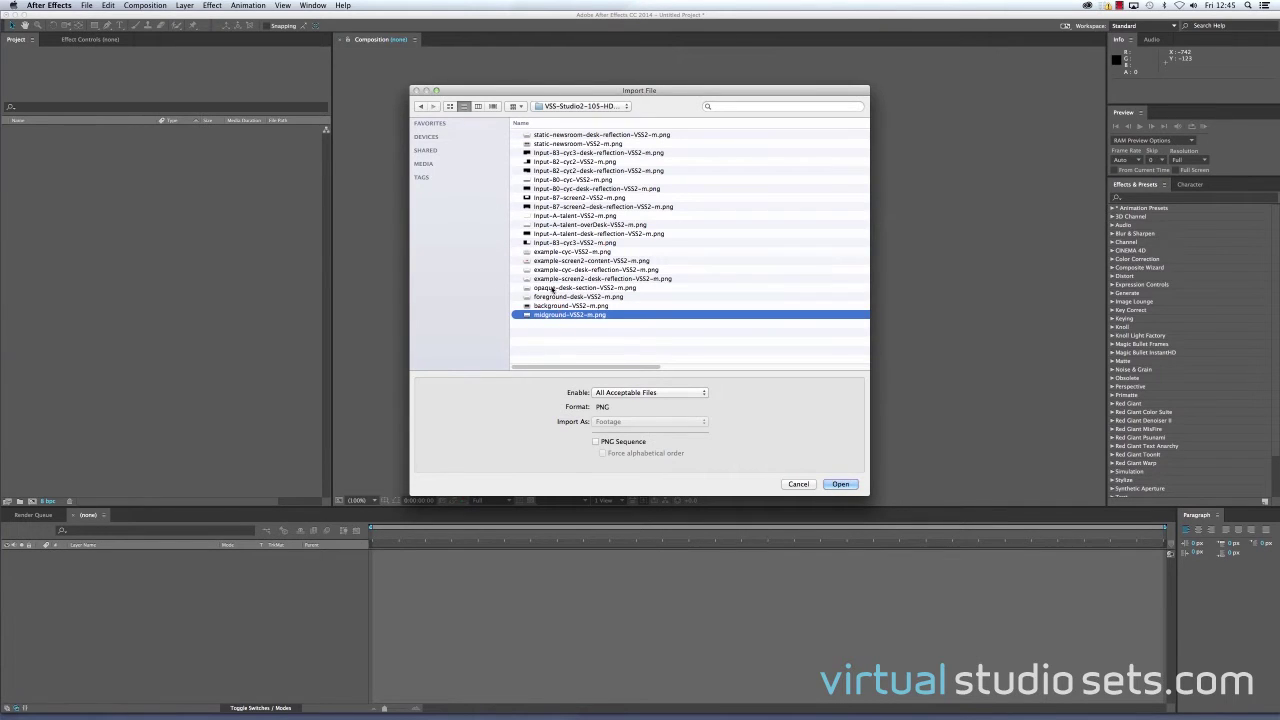
{"action": "left_click", "coordinate": [552, 297], "text": "super"}
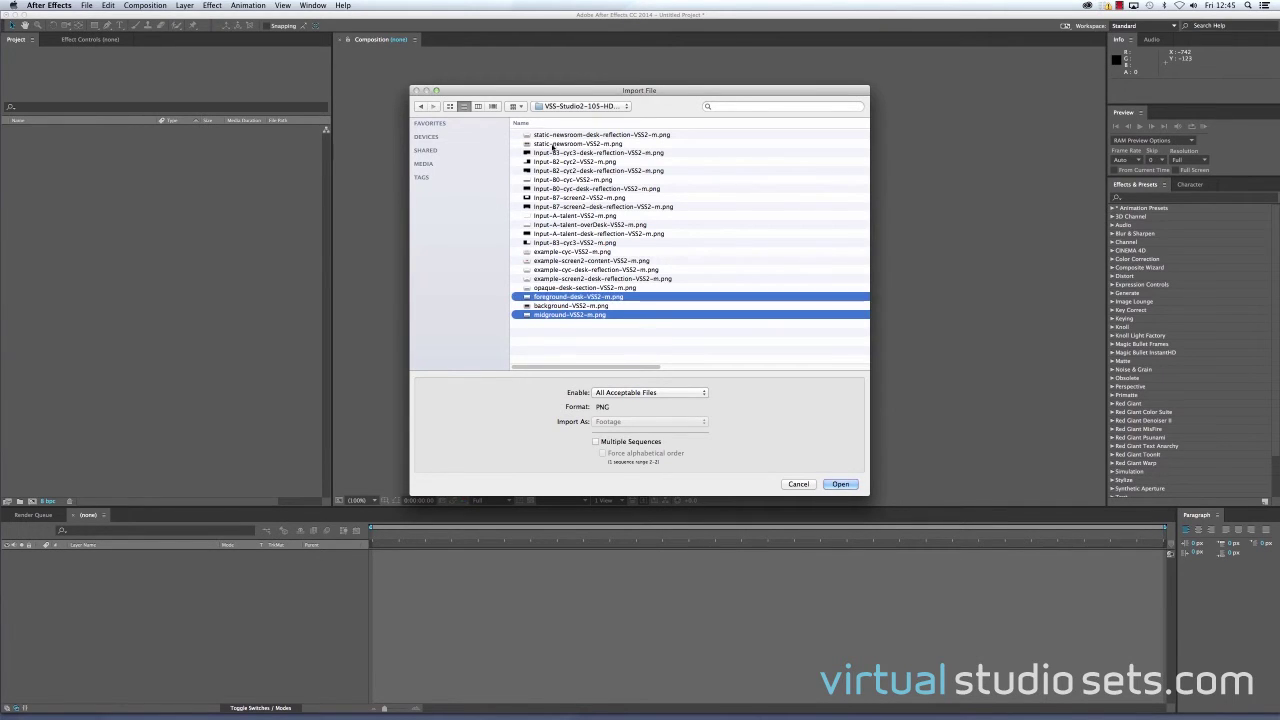
{"action": "left_click", "coordinate": [572, 144], "text": "super"}
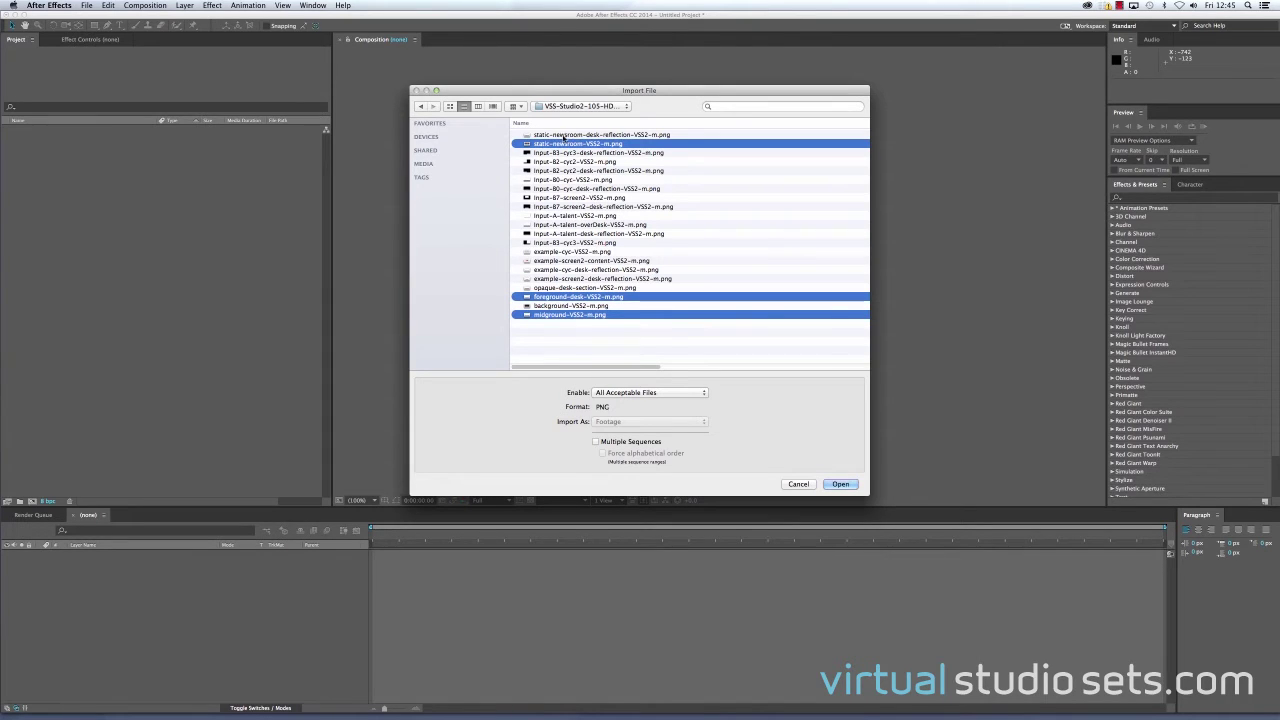
{"action": "left_click", "coordinate": [564, 135], "text": "super"}
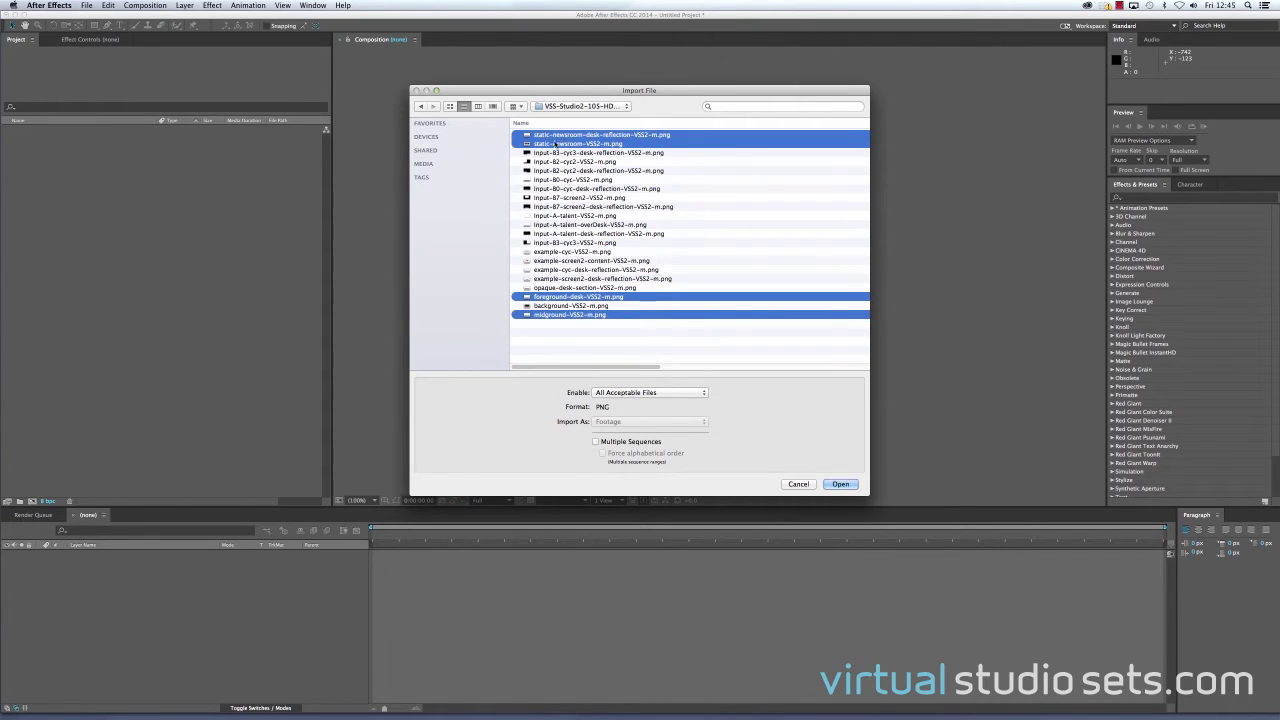
{"action": "left_click", "coordinate": [840, 484]}
{"action": "left_click", "coordinate": [48, 141]}
{"action": "left_click_drag", "start_coordinate": [48, 141], "coordinate": [162, 564]}
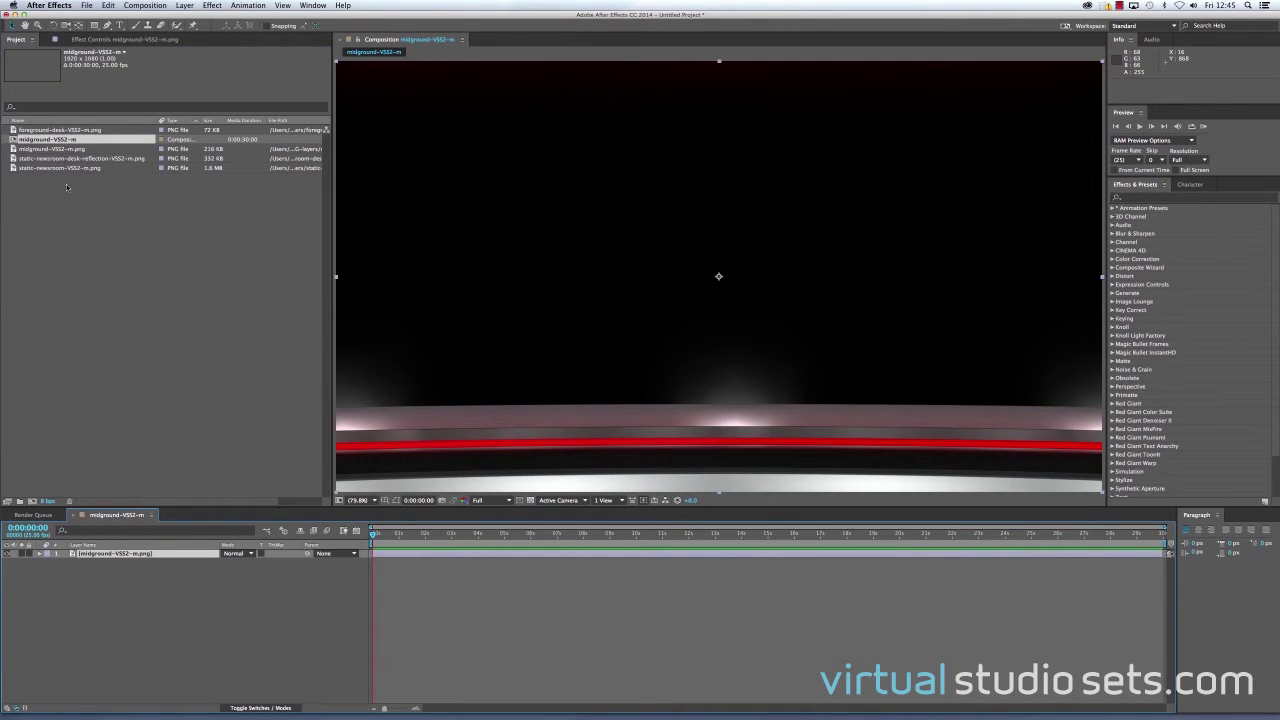
Stack static newsroom under the midground, foreground desk on top, and desk reflection above the midground
{"action": "left_click_drag", "start_coordinate": [63, 170], "coordinate": [147, 587]}
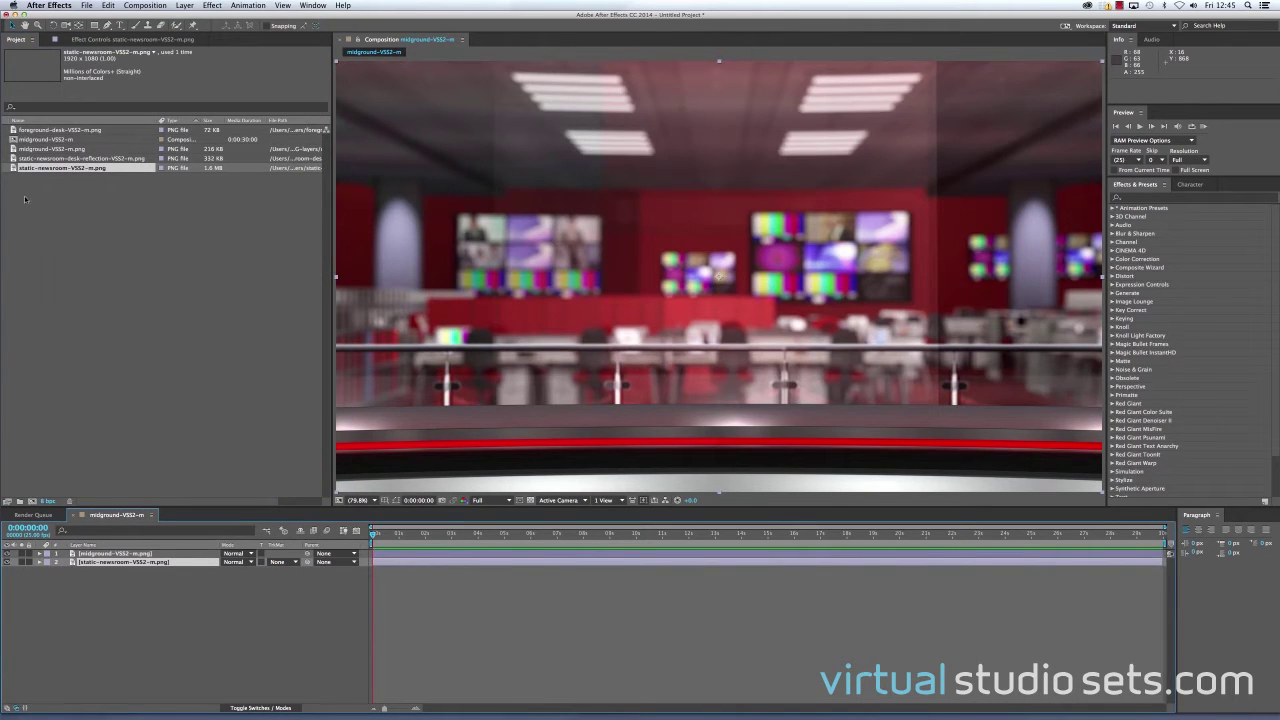
{"action": "left_click_drag", "start_coordinate": [60, 130], "coordinate": [130, 555]}
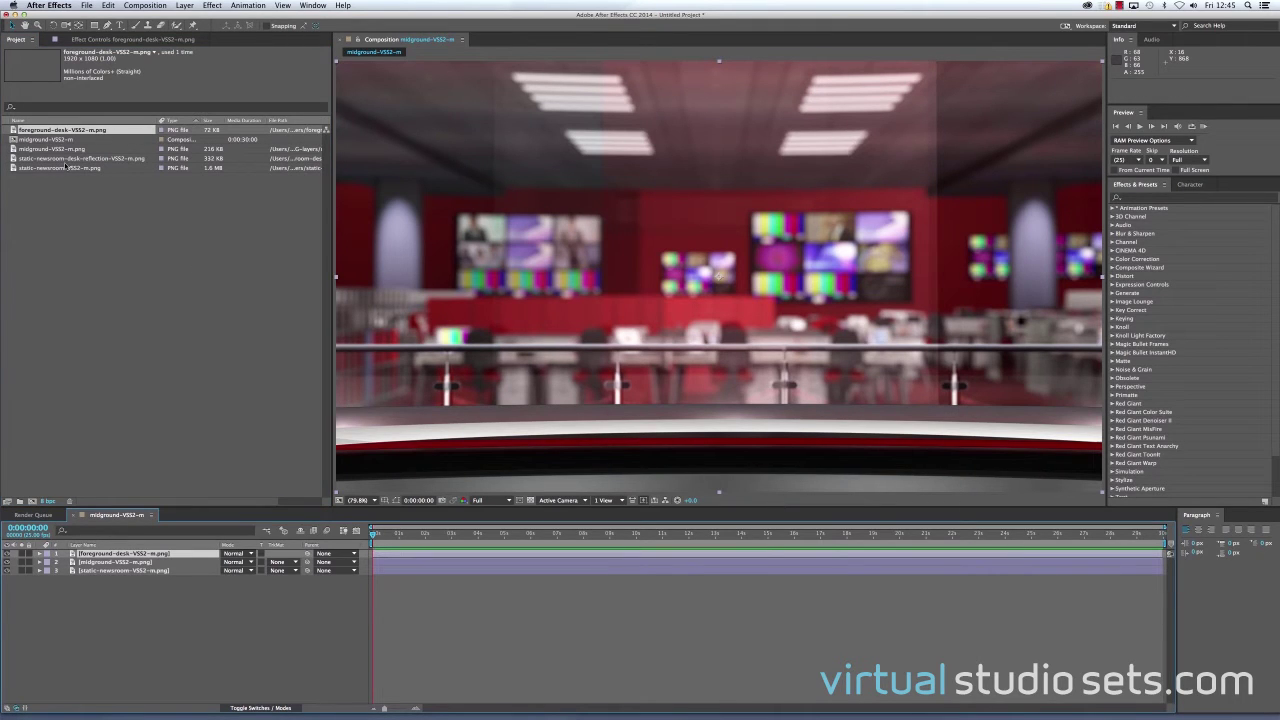
{"action": "left_click_drag", "start_coordinate": [60, 159], "coordinate": [122, 562]}
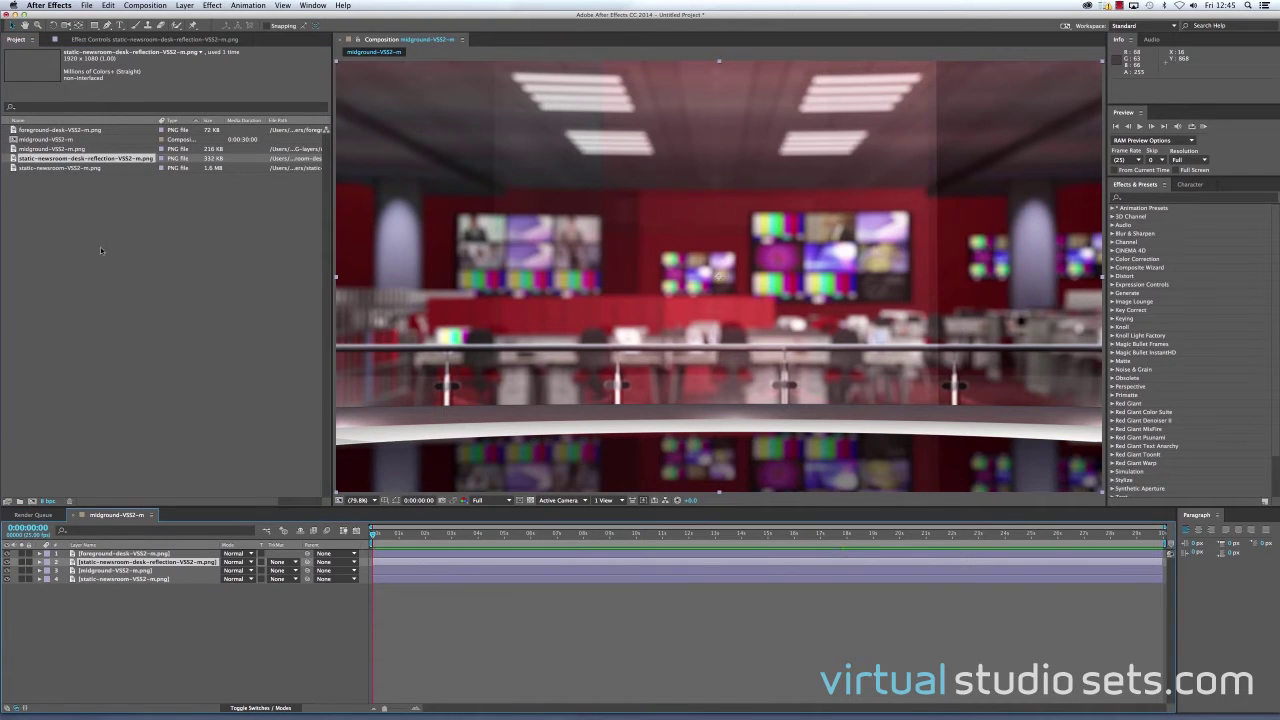
{"action": "double_click", "coordinate": [99, 249]}
Import green-screen-guy.mov from AE_PNG_DEMO and place it as the top layer
{"action": "left_click", "coordinate": [581, 108]}
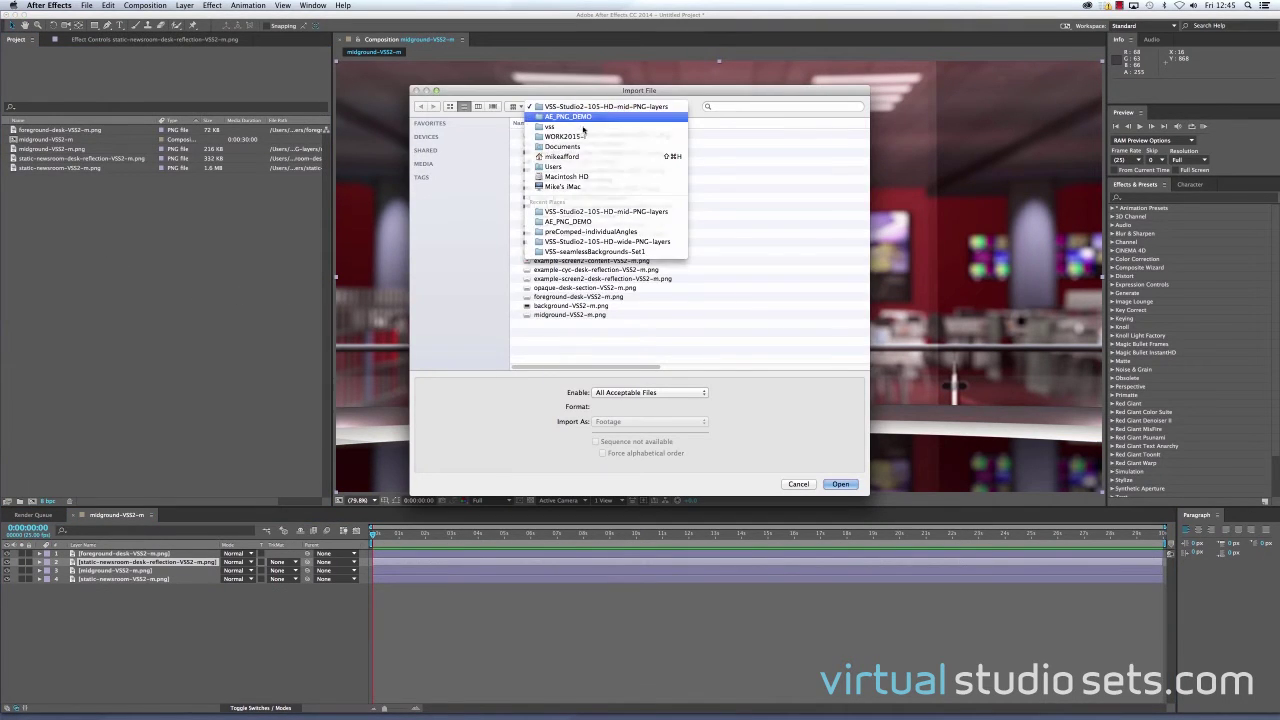
{"action": "left_click", "coordinate": [582, 117]}
{"action": "double_click", "coordinate": [545, 165]}
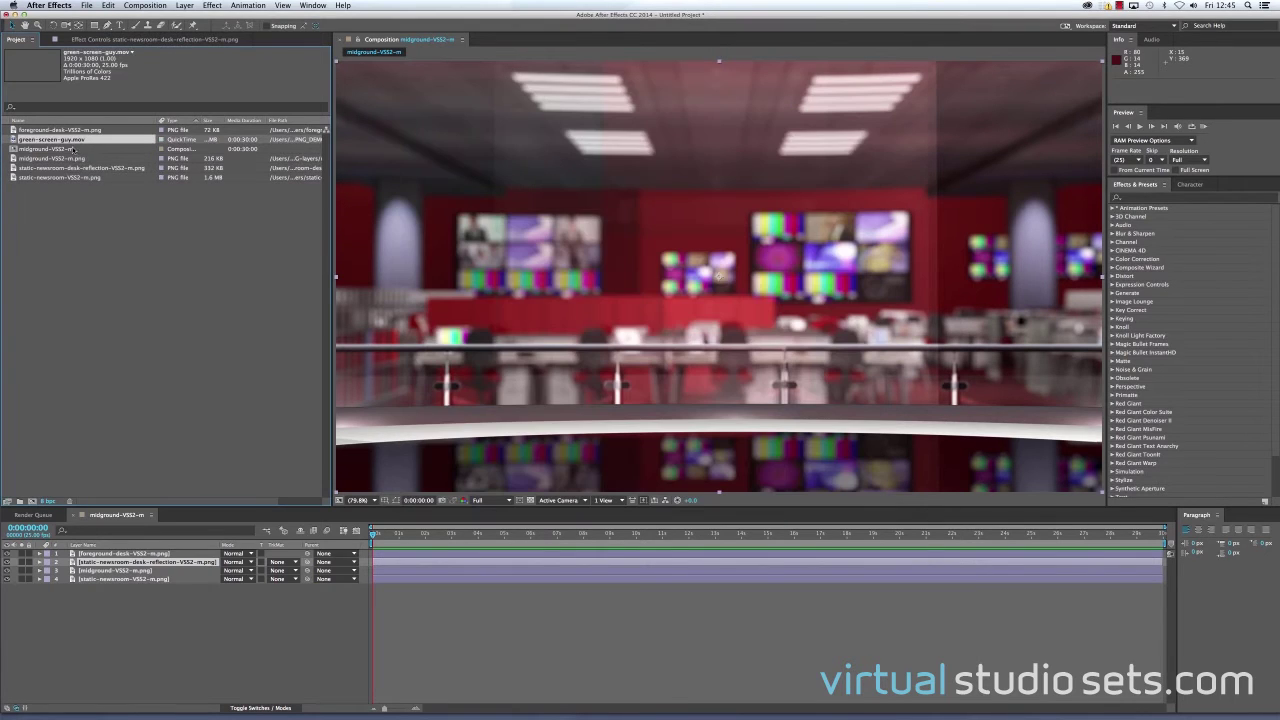
{"action": "left_click_drag", "start_coordinate": [79, 139], "coordinate": [948, 535]}
{"action": "left_click_drag", "start_coordinate": [829, 535], "coordinate": [296, 482]}
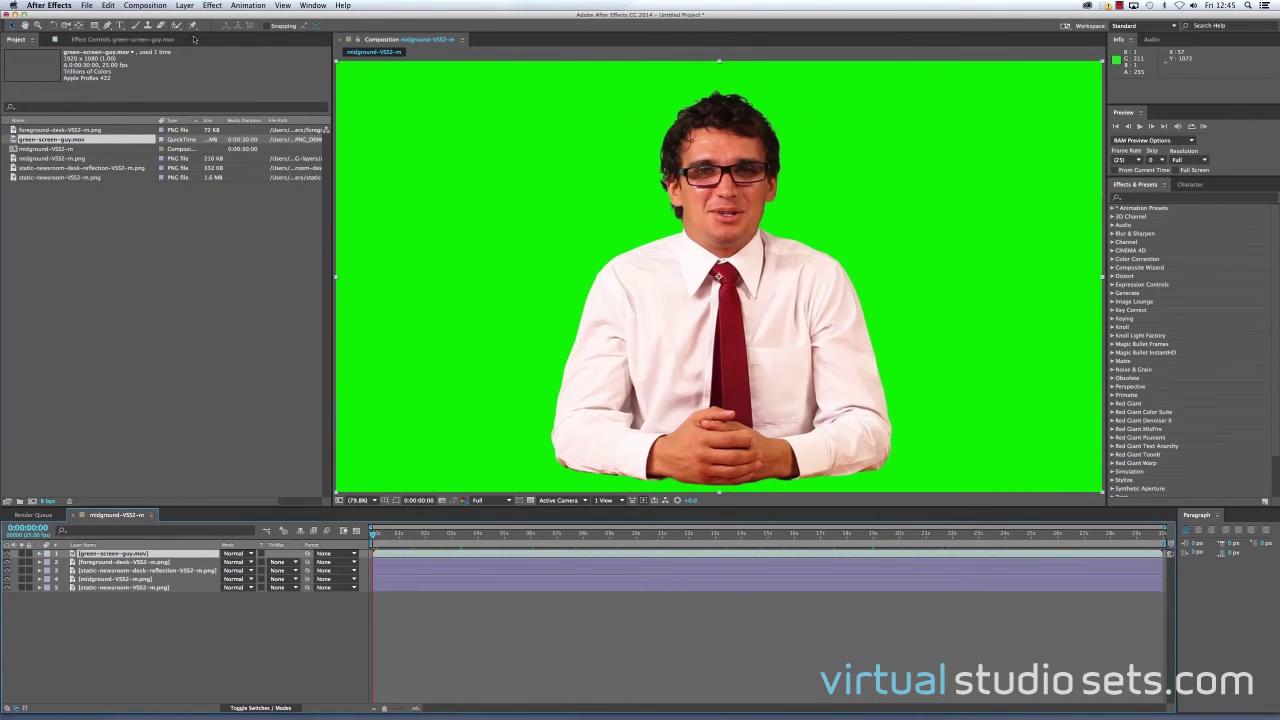
Key out the presenter's green with Keylight, scale him to 71%, and nudge him into place
{"action": "left_click", "coordinate": [212, 5]}
{"action": "left_click", "coordinate": [215, 33]}
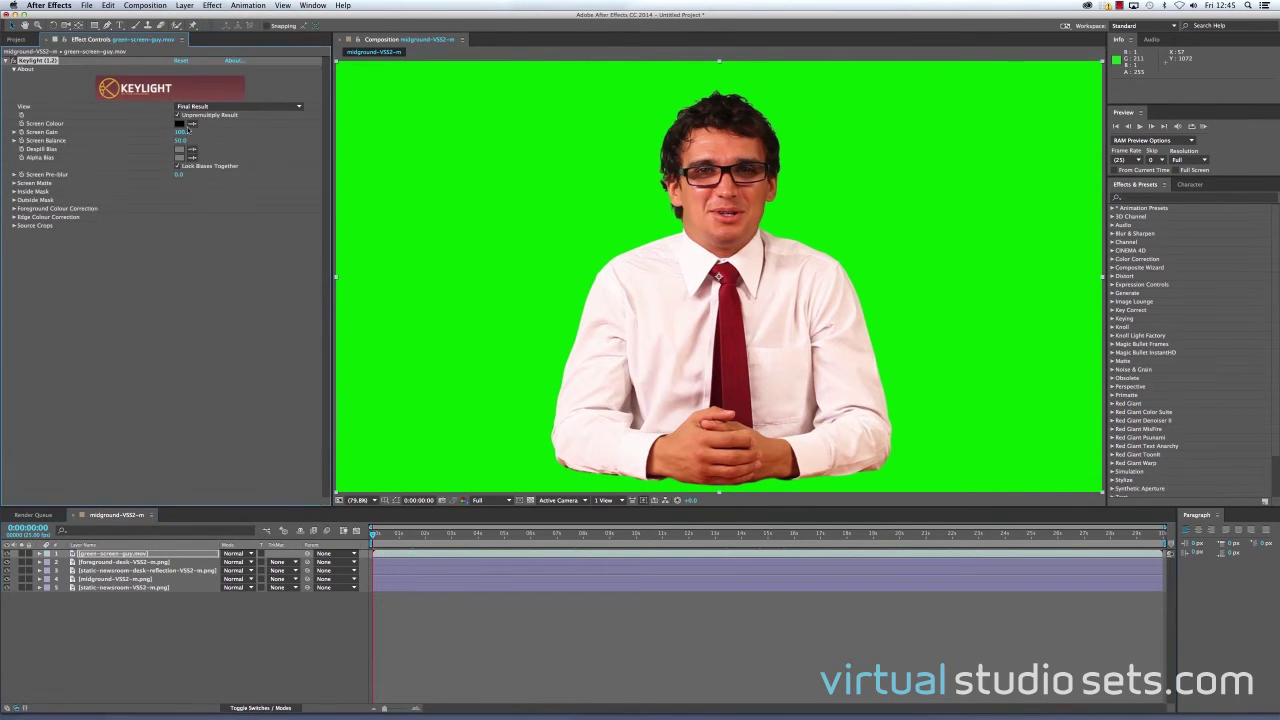
{"action": "left_click", "coordinate": [192, 123]}
{"action": "left_click", "coordinate": [392, 151]}
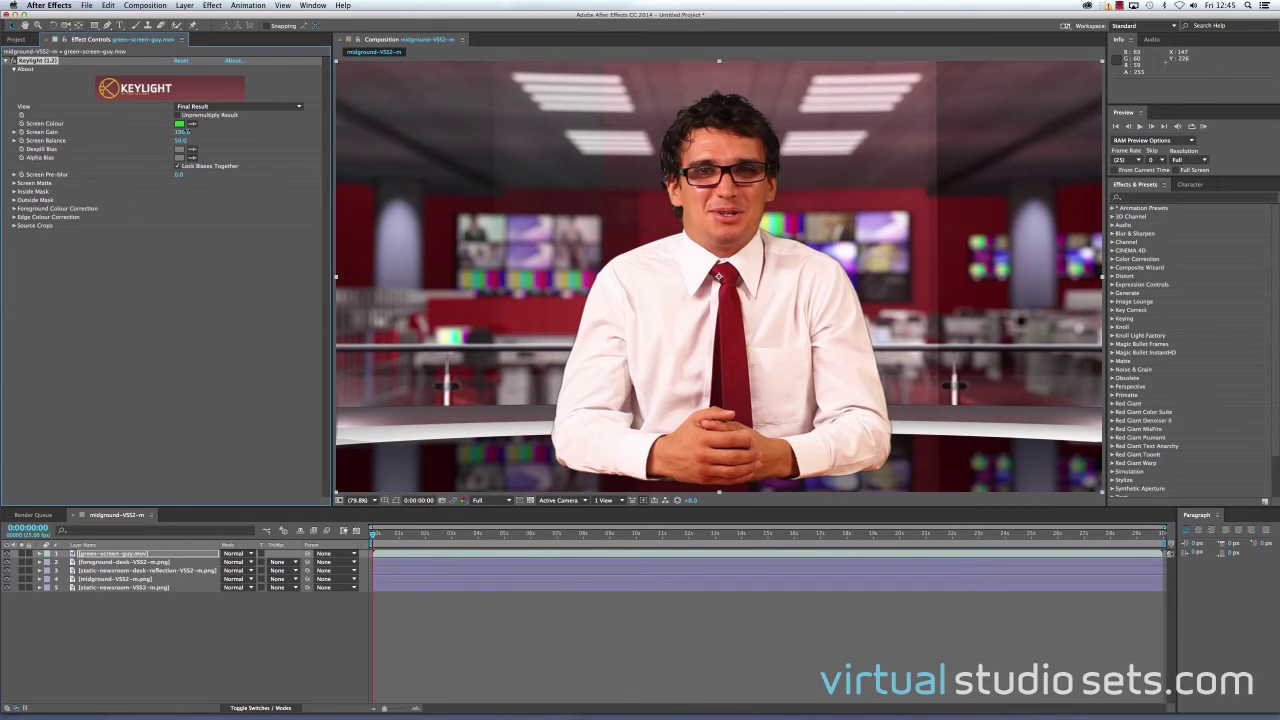
{"action": "key", "text": "s"}
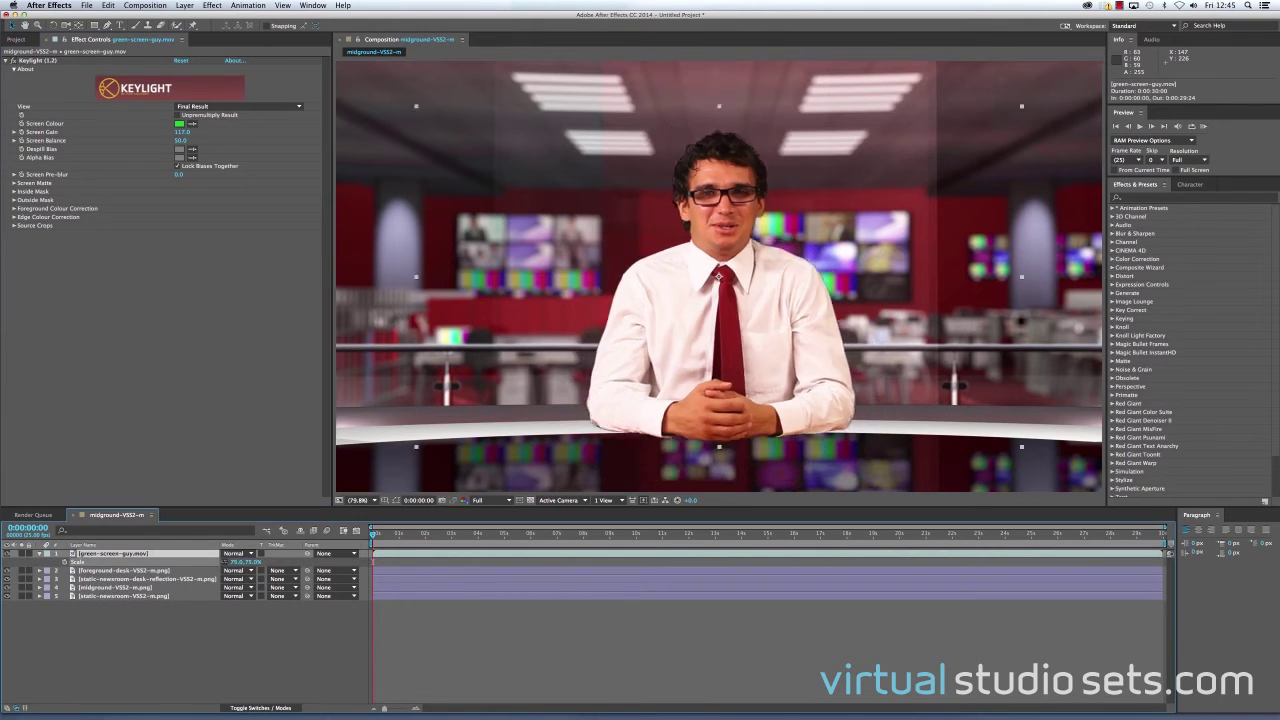
{"action": "left_click_drag", "start_coordinate": [245, 562], "coordinate": [232, 562]}
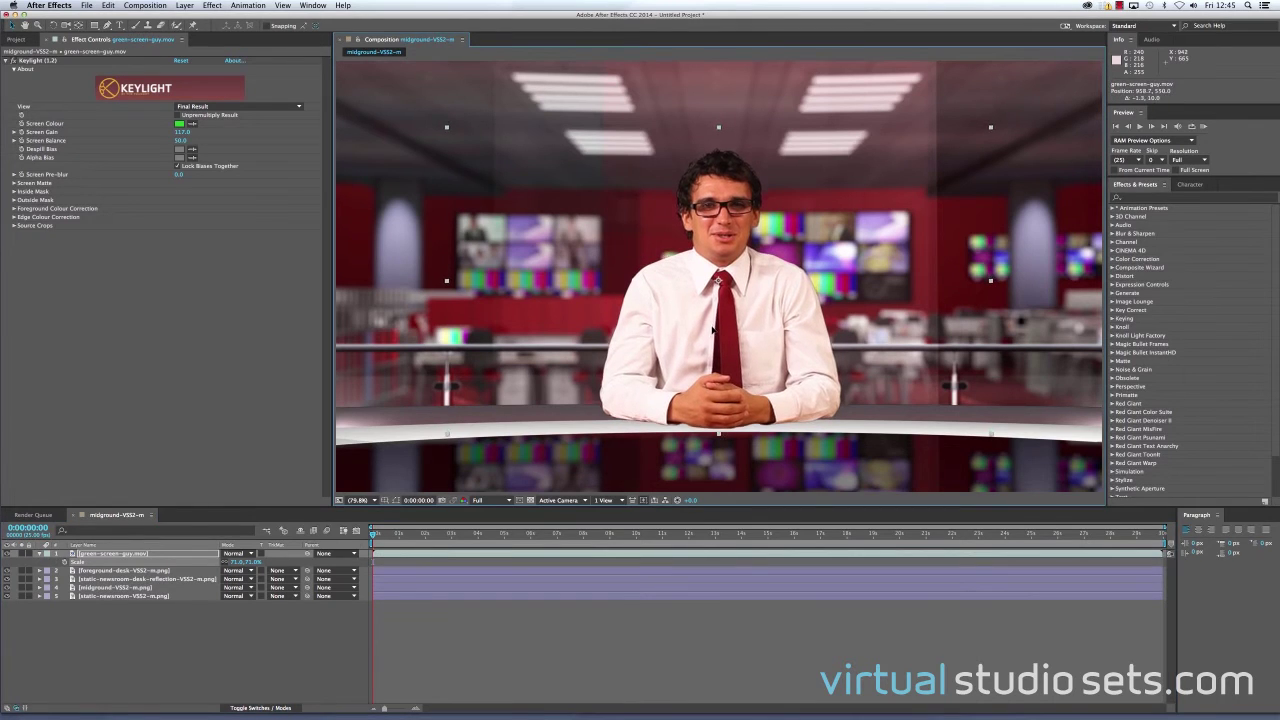
{"action": "left_click_drag", "start_coordinate": [713, 325], "coordinate": [710, 331]}
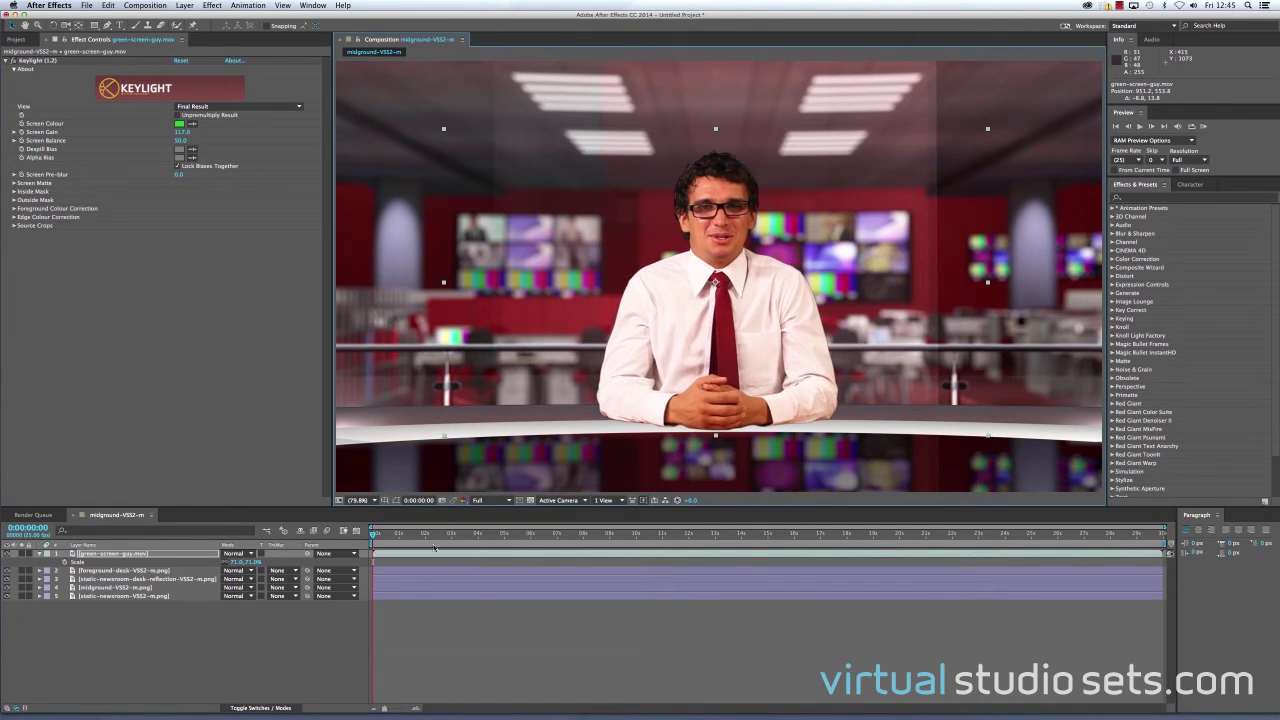
{"action": "left_click_drag", "start_coordinate": [438, 533], "coordinate": [597, 535]}
Duplicate the presenter, flip the copy to 71, -71% scale, and move it below the desk
{"action": "left_click", "coordinate": [177, 629]}
{"action": "left_click", "coordinate": [176, 556]}
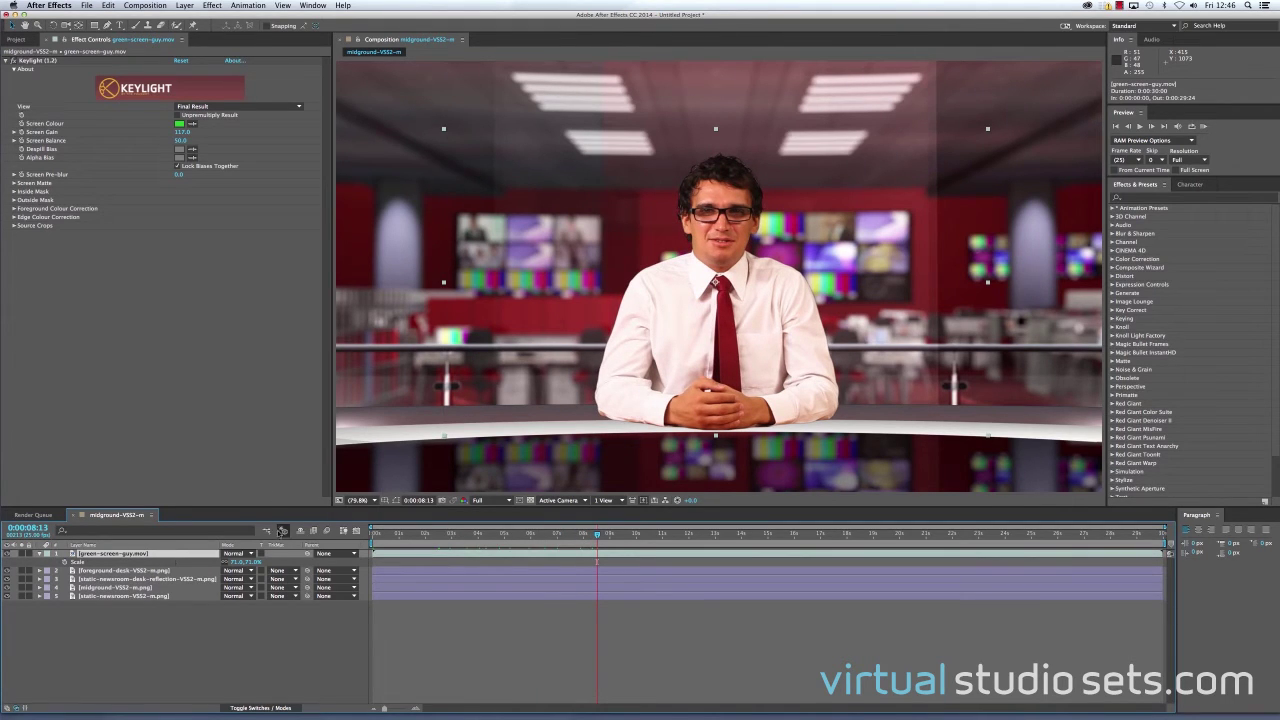
{"action": "key", "text": "super+d"}
{"action": "left_click", "coordinate": [245, 570]}
{"action": "type", "text": "-71"}
{"action": "key", "text": "Return"}
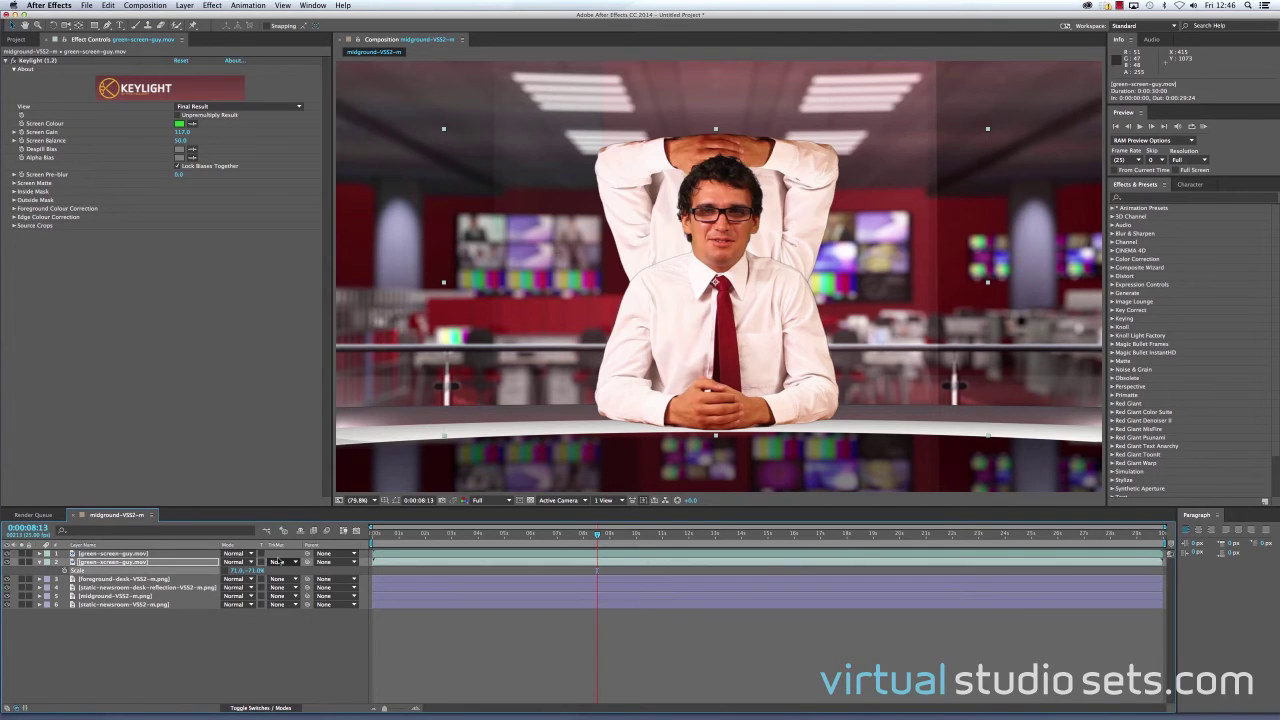
{"action": "left_click_drag", "start_coordinate": [782, 241], "coordinate": [769, 450]}
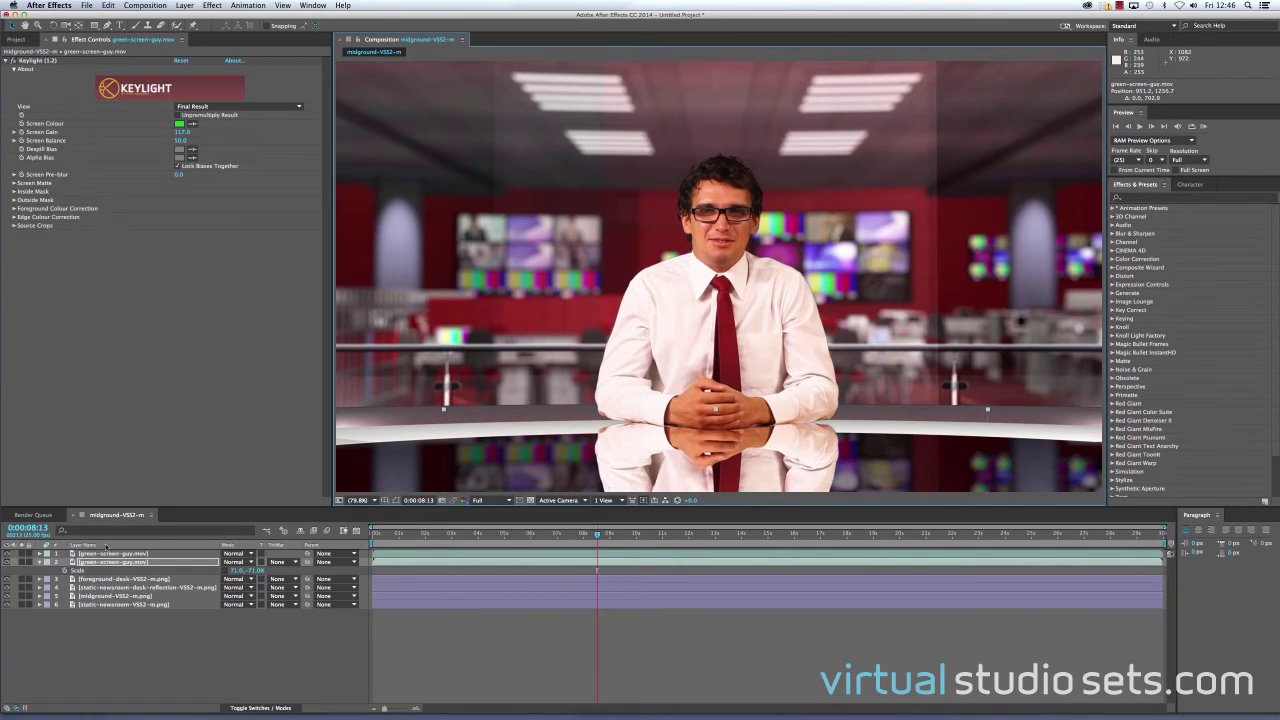
Put the reflection layer behind the foreground desk and scrub the footage to check it
{"action": "left_click_drag", "start_coordinate": [114, 562], "coordinate": [123, 587]}
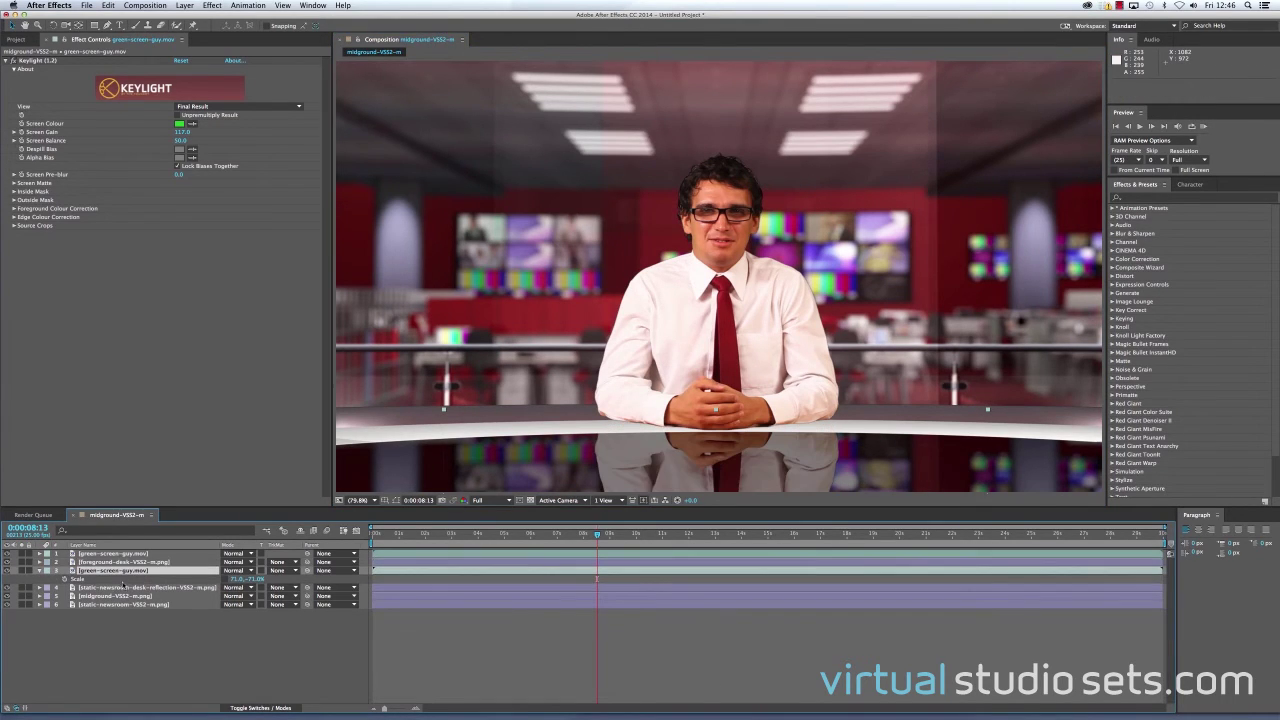
{"action": "left_click", "coordinate": [479, 635]}
{"action": "left_click", "coordinate": [470, 534]}
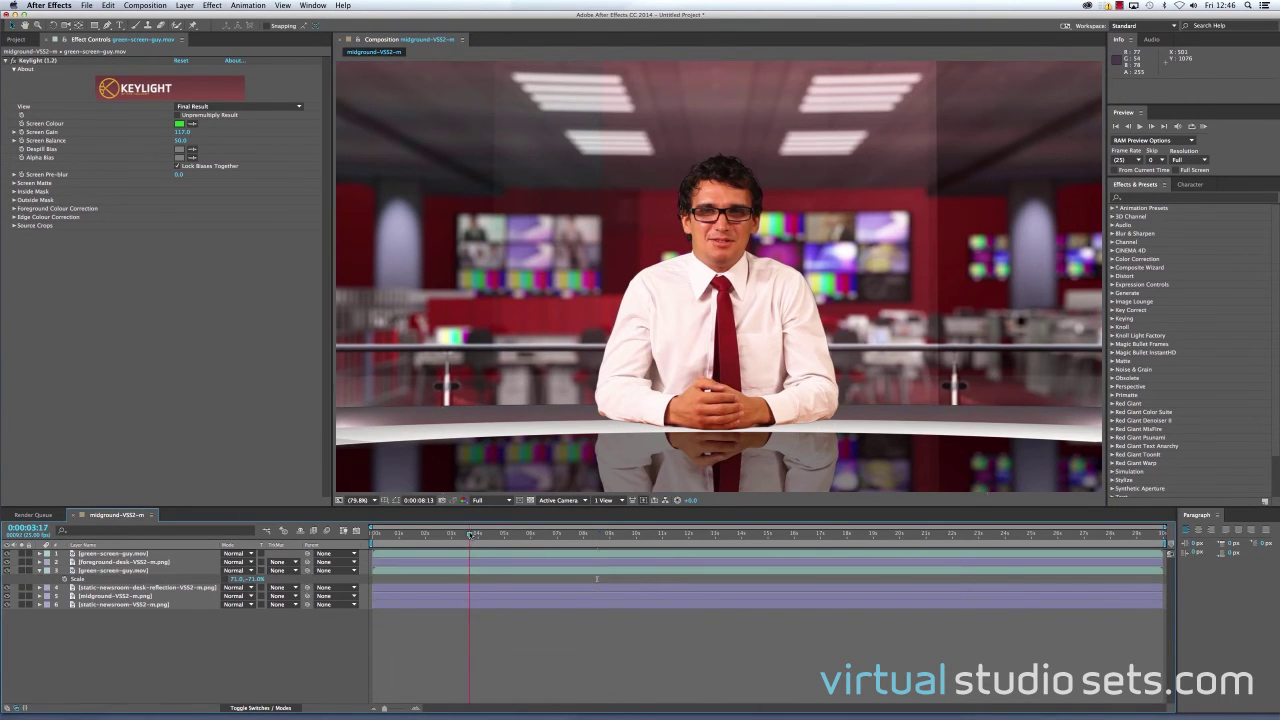
{"action": "left_click_drag", "start_coordinate": [470, 534], "coordinate": [663, 551]}
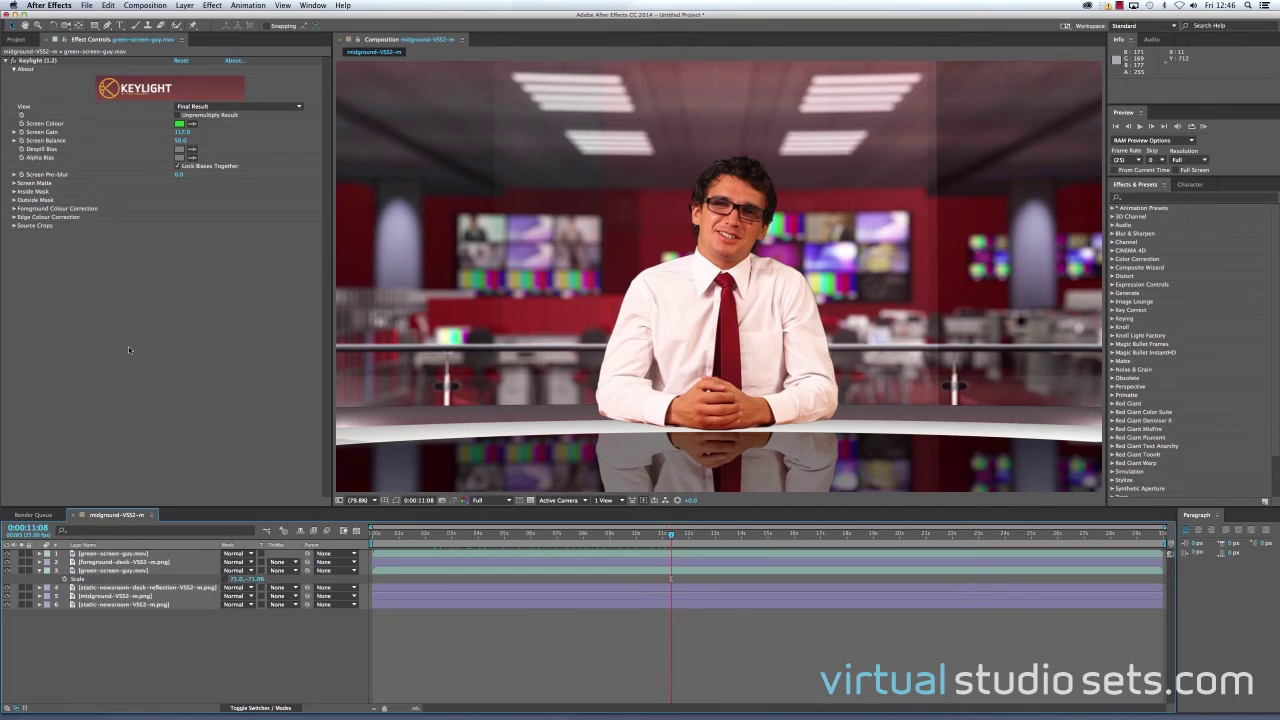
{"action": "left_click", "coordinate": [18, 40]}
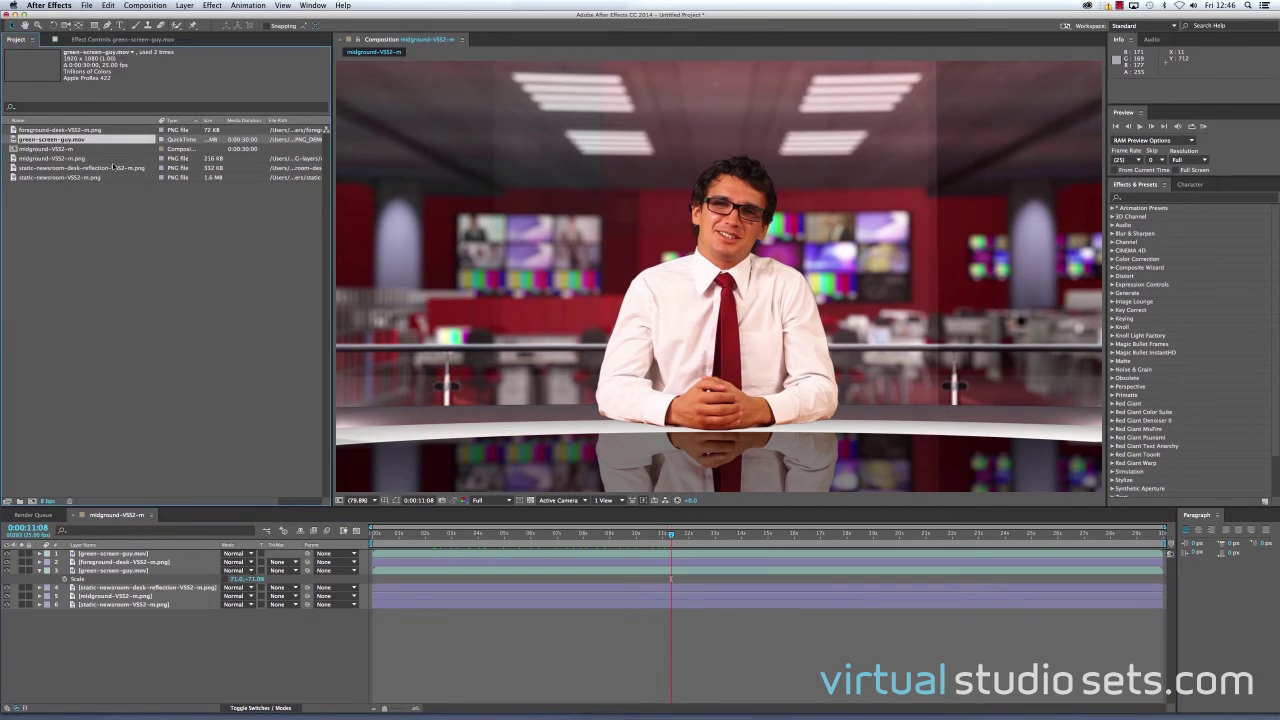
Import newsroom-loop-mid-HD.mp4 from the HD-movies preComped-individualAngles folder
{"action": "double_click", "coordinate": [152, 228]}
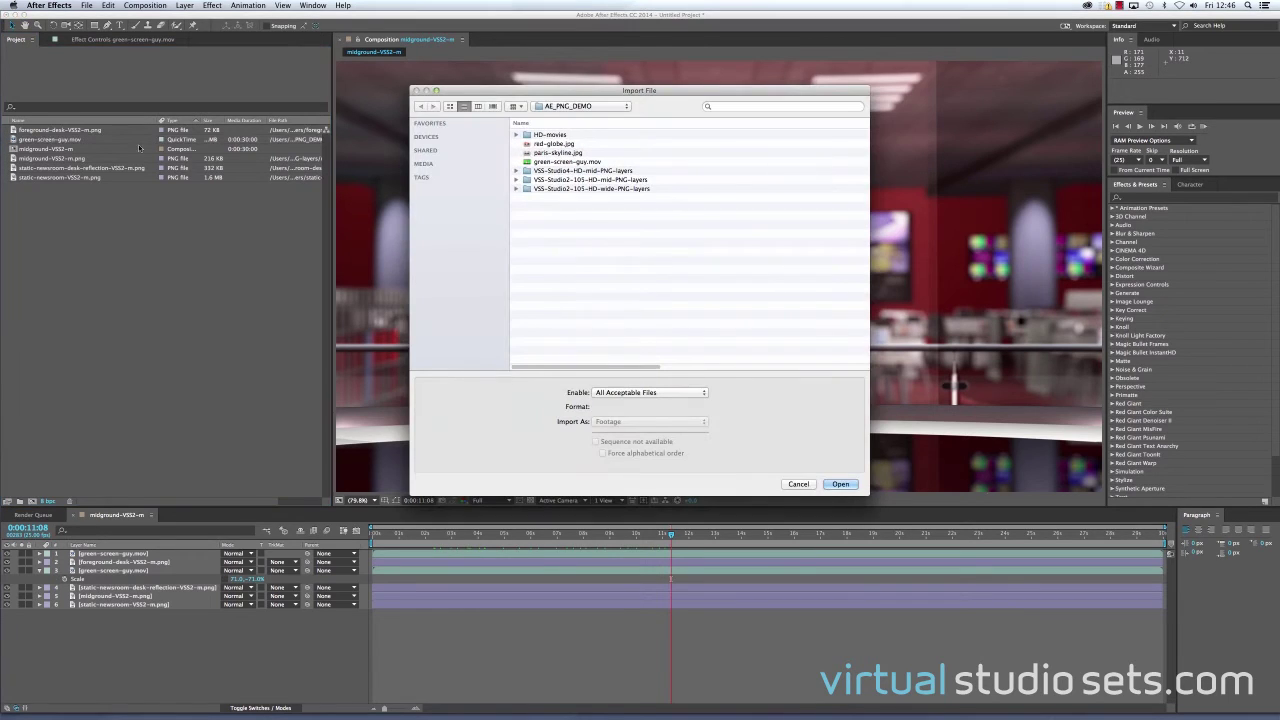
{"action": "double_click", "coordinate": [551, 135]}
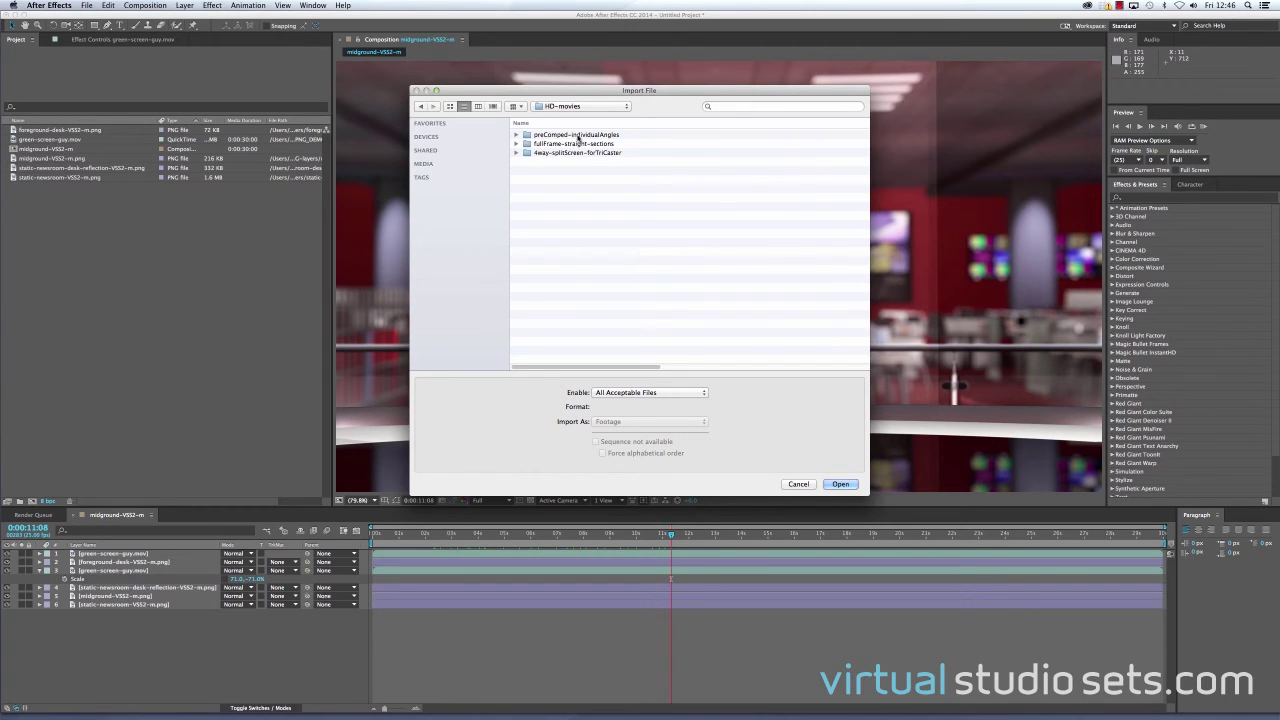
{"action": "double_click", "coordinate": [586, 136]}
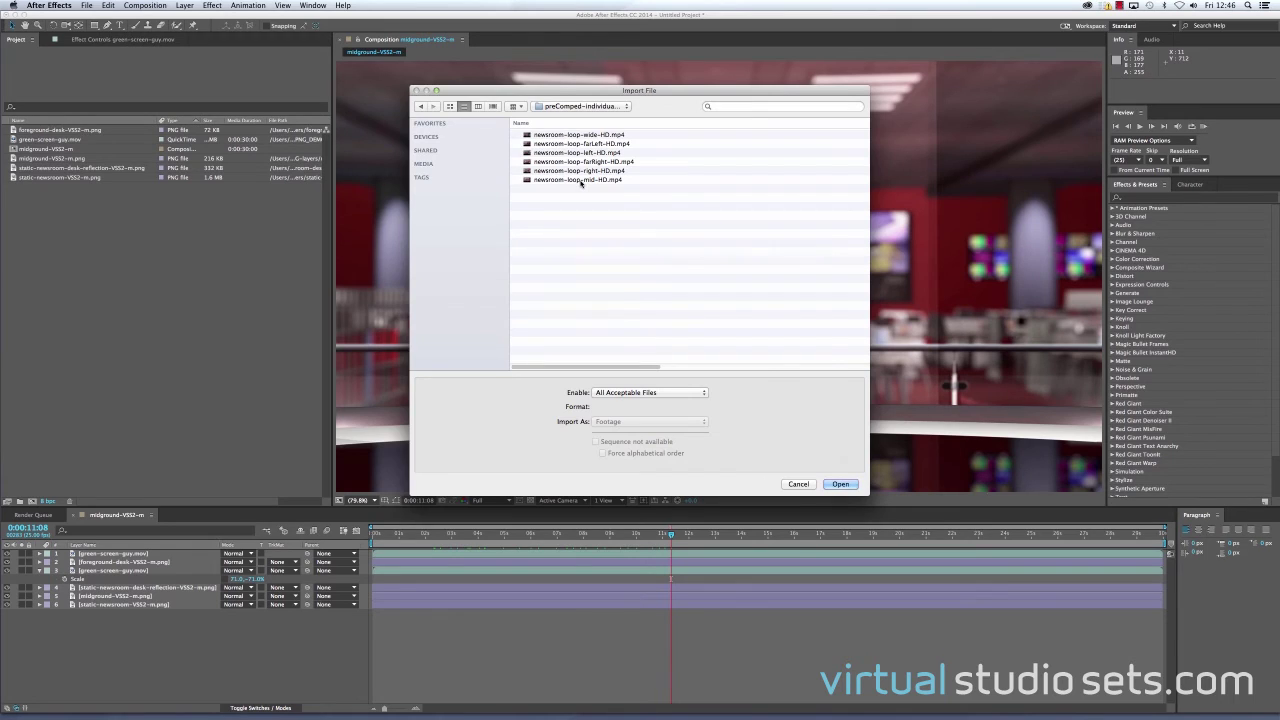
{"action": "double_click", "coordinate": [578, 180]}
Interpret the newsroom loop footage to loop 999 times and layer it above the static newsroom
{"action": "right_click", "coordinate": [90, 168]}
{"action": "mouse_move", "coordinate": [130, 231]}
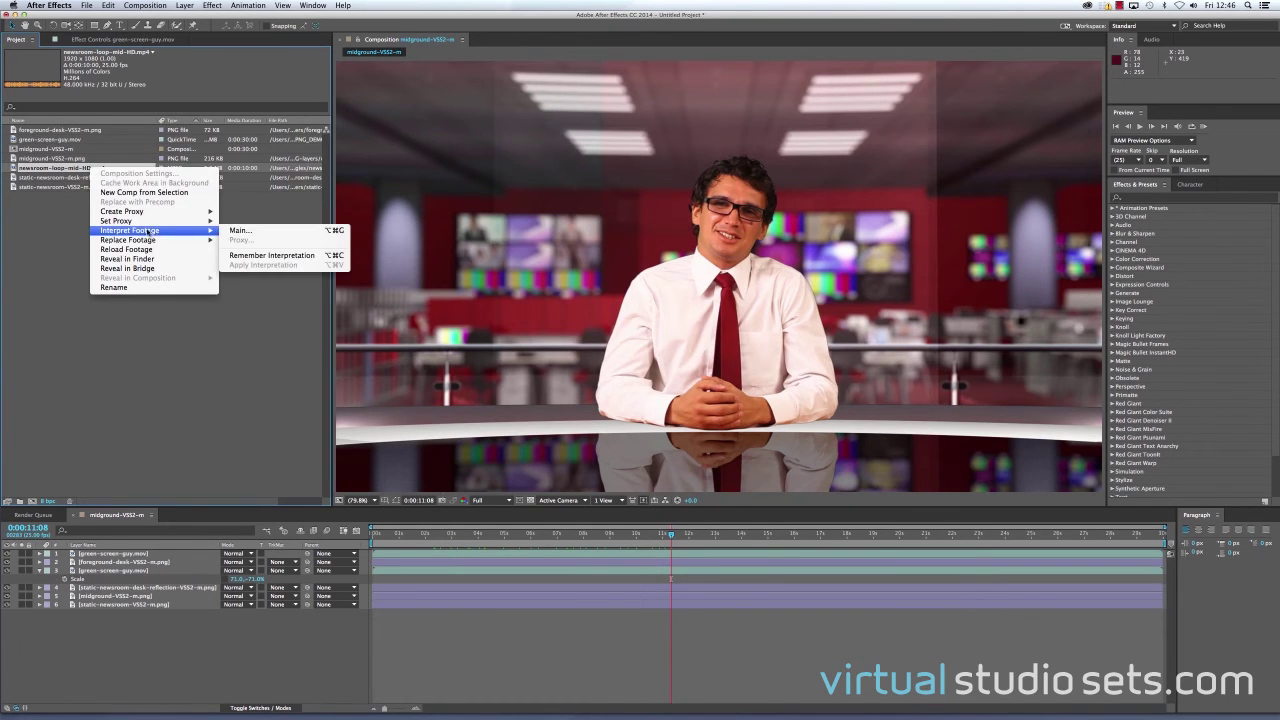
{"action": "left_click", "coordinate": [265, 231]}
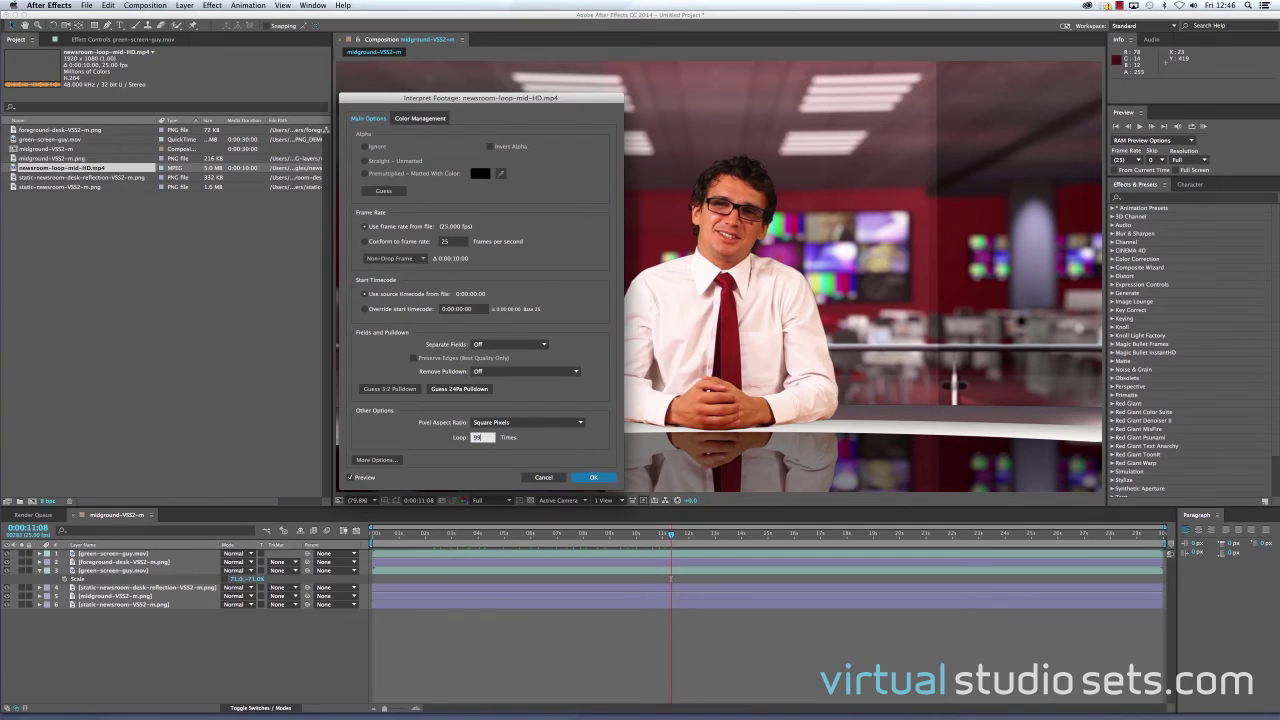
{"action": "key", "text": "Return"}
{"action": "left_click_drag", "start_coordinate": [125, 168], "coordinate": [118, 600]}
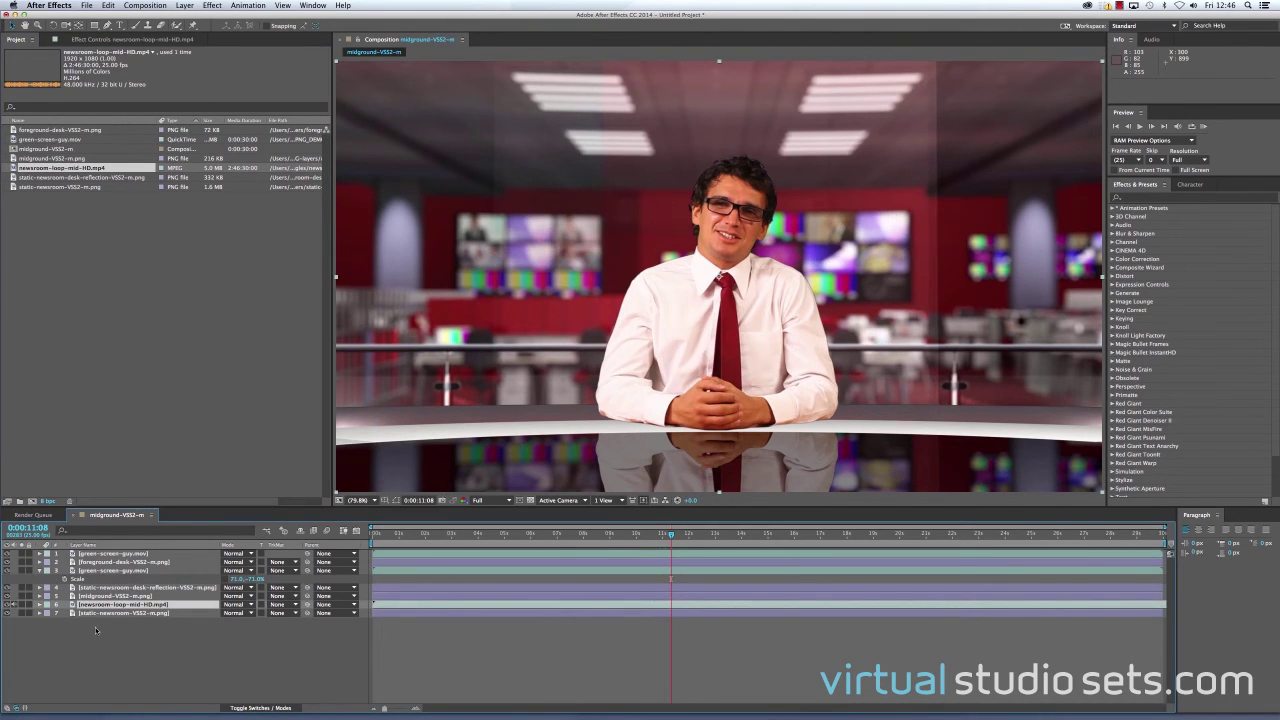
Preview the composite, then solo and play the newsroom loop layer before unsoloing it
{"action": "left_click", "coordinate": [449, 534]}
{"action": "left_click_drag", "start_coordinate": [455, 537], "coordinate": [685, 543]}
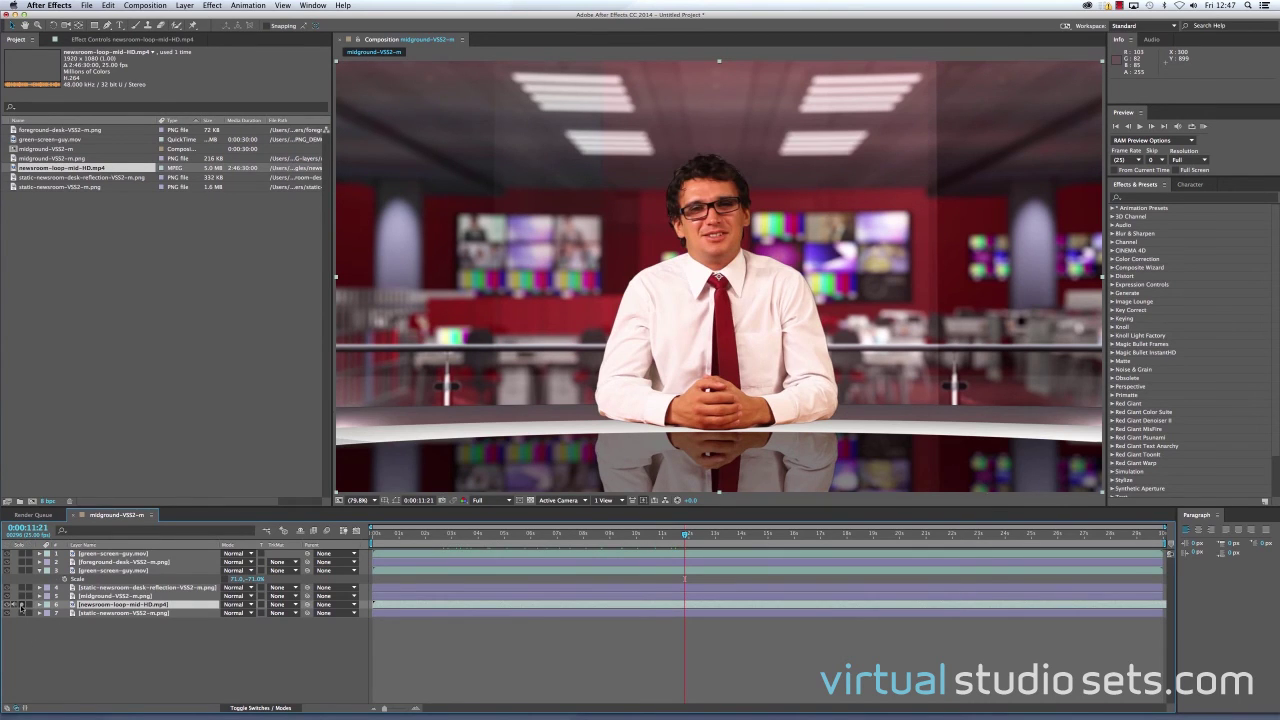
{"action": "left_click", "coordinate": [22, 605]}
{"action": "key", "text": "space"}
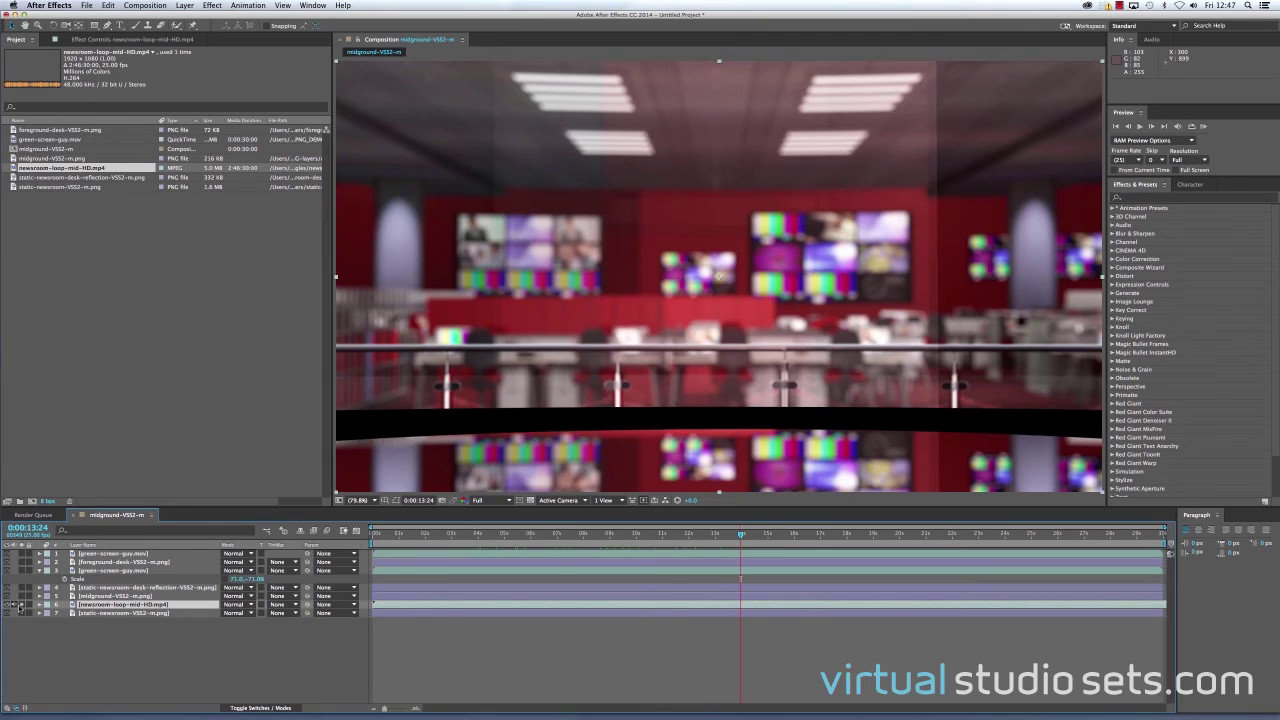
{"action": "left_click", "coordinate": [22, 605]}
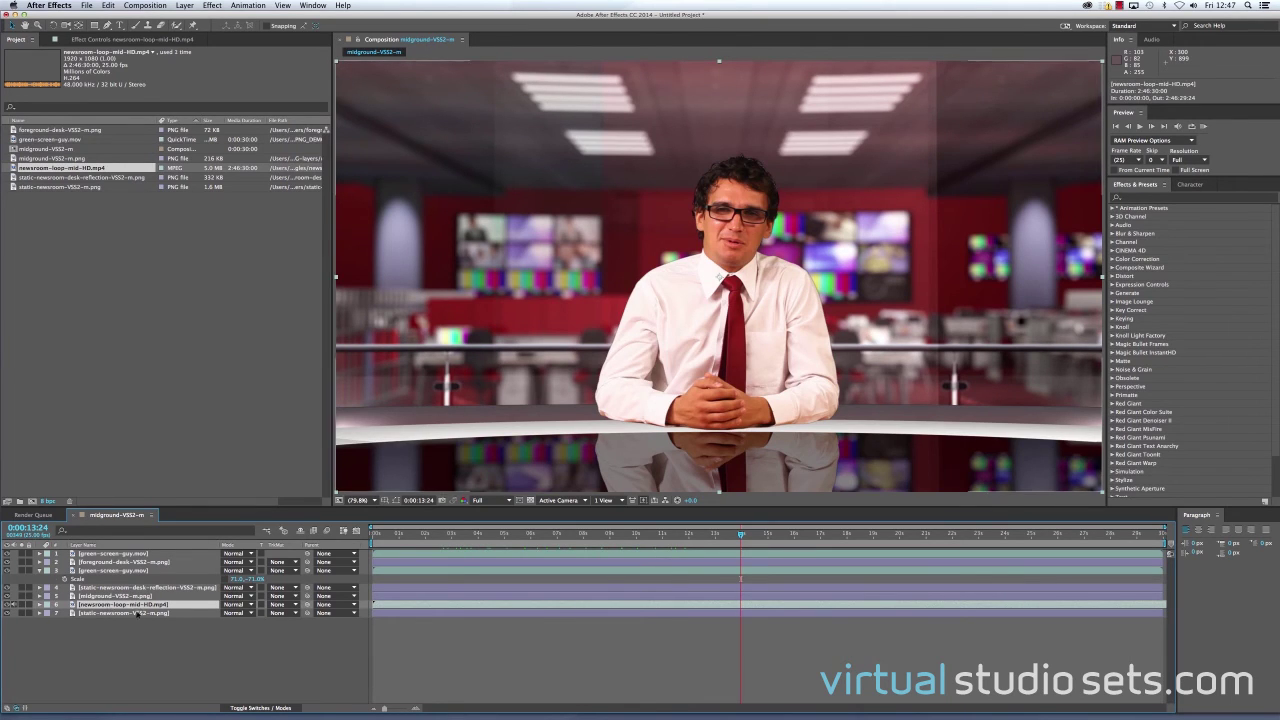
Duplicate the newsroom loop above the midground and set its track matte to Alpha Matte
{"action": "key", "text": "super+d"}
{"action": "left_click_drag", "start_coordinate": [128, 607], "coordinate": [140, 596]}
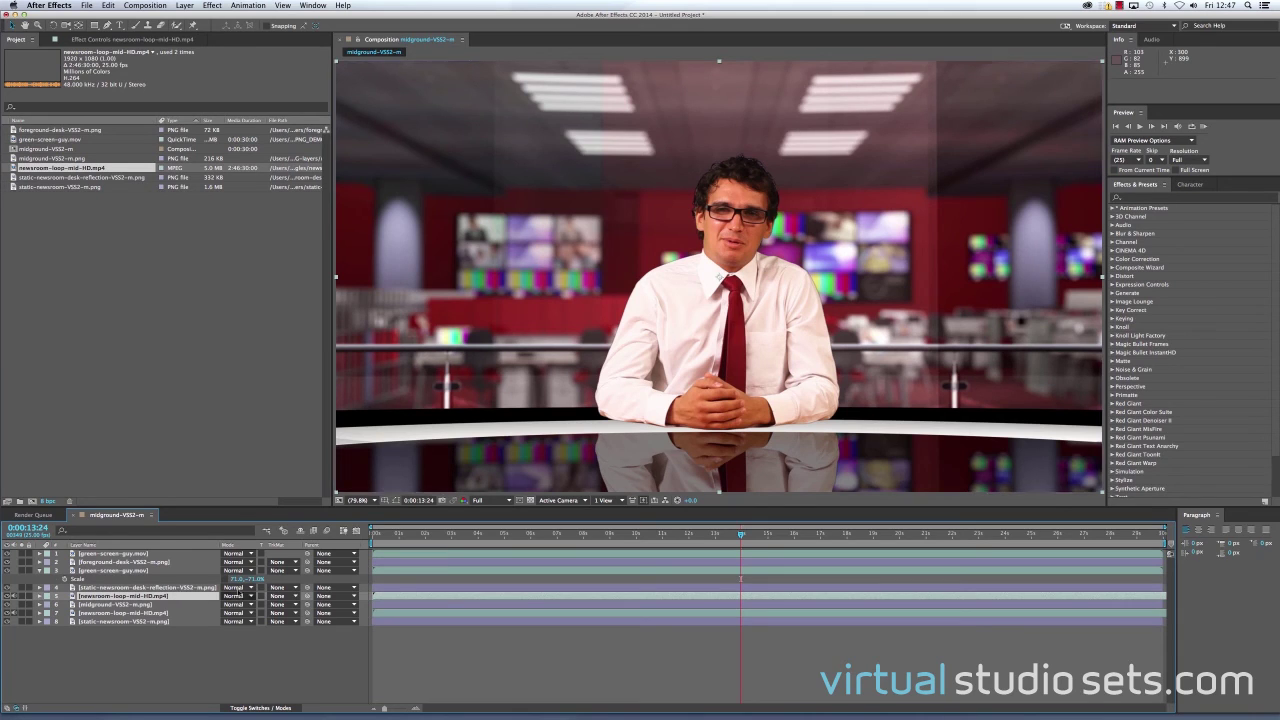
{"action": "left_click", "coordinate": [283, 596]}
{"action": "left_click", "coordinate": [300, 621]}
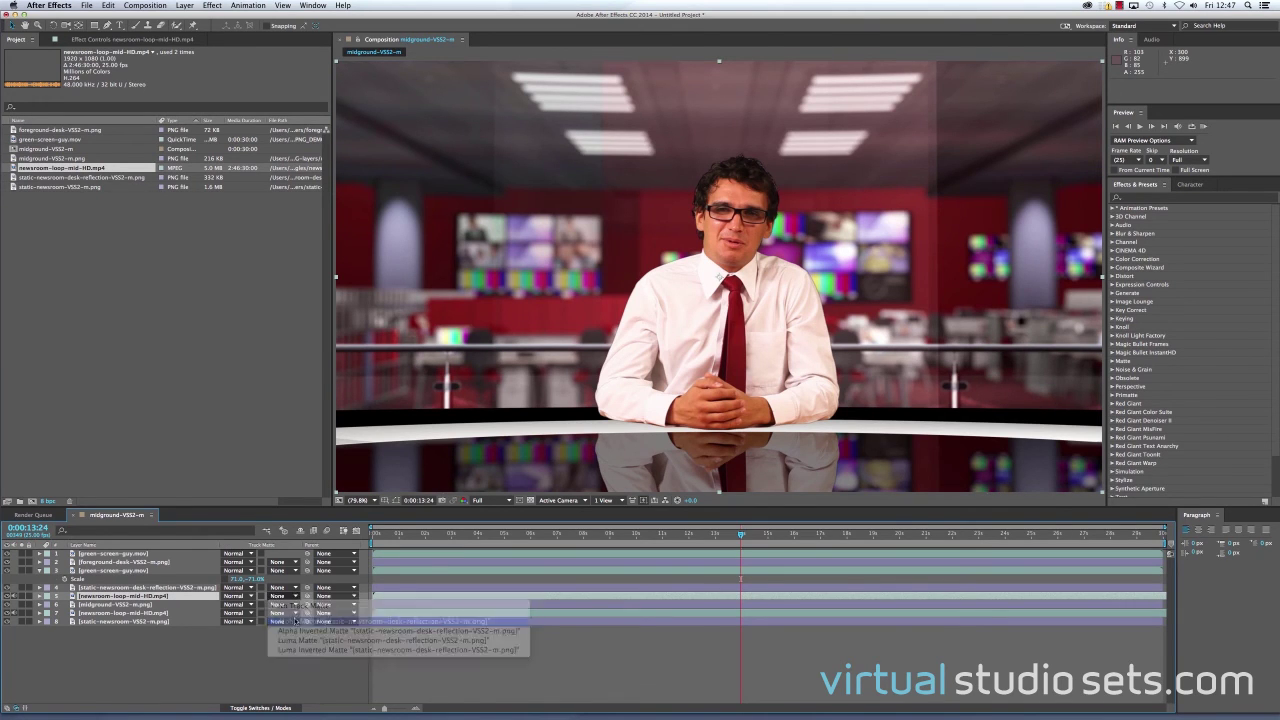
Scrub and play the finished composite to review the animated desk reflection
{"action": "left_click", "coordinate": [530, 535]}
{"action": "left_click_drag", "start_coordinate": [530, 537], "coordinate": [444, 535]}
{"action": "left_click_drag", "start_coordinate": [566, 535], "coordinate": [886, 538]}
{"action": "key", "text": "space"}
{"action": "left_click", "coordinate": [726, 661]}
{"action": "left_click_drag", "start_coordinate": [472, 534], "coordinate": [576, 537]}
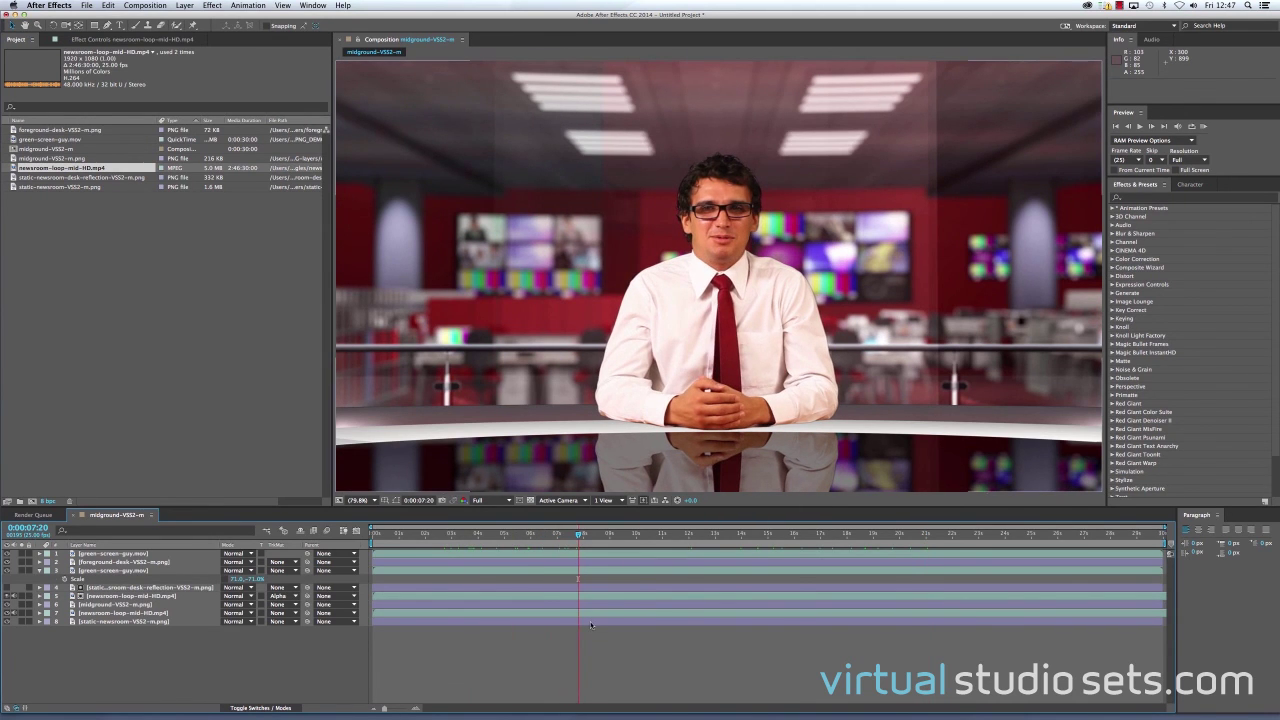